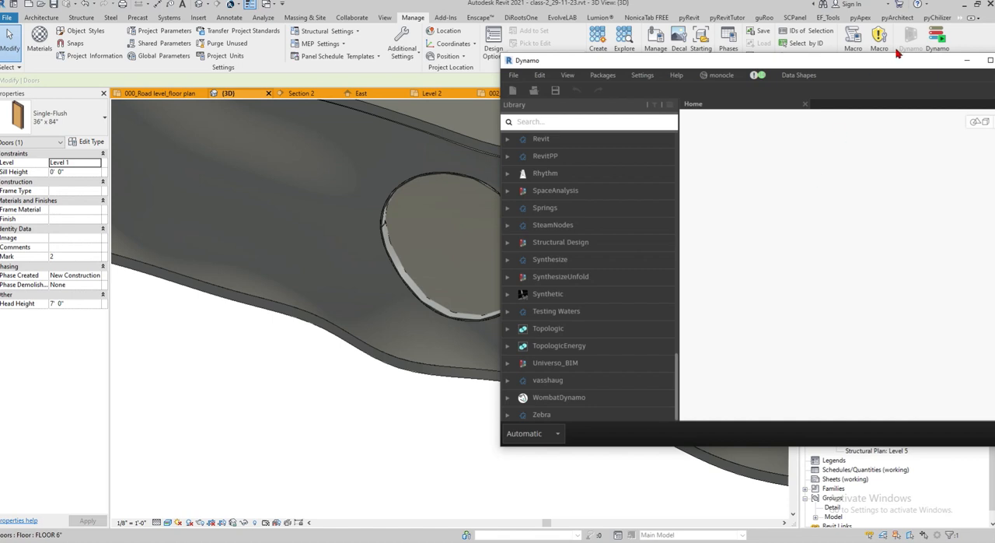
Move the Dynamo window fully into view and frame the grid in its background 3D preview
{"action": "left_click_drag", "start_coordinate": [898, 67], "coordinate": [575, 63]}
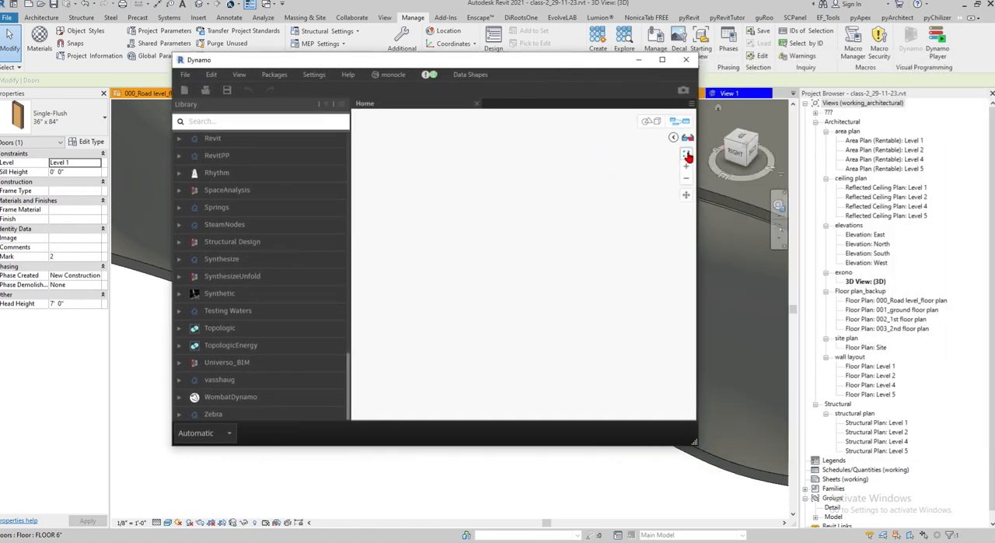
{"action": "left_click", "coordinate": [650, 122]}
{"action": "left_click", "coordinate": [685, 155]}
{"action": "scroll", "coordinate": [558, 286], "scroll_direction": "down", "scroll_amount": 5}
{"action": "right_click_drag", "start_coordinate": [557, 278], "coordinate": [553, 296]}
{"action": "scroll", "coordinate": [553, 298], "scroll_direction": "up", "scroll_amount": 5}
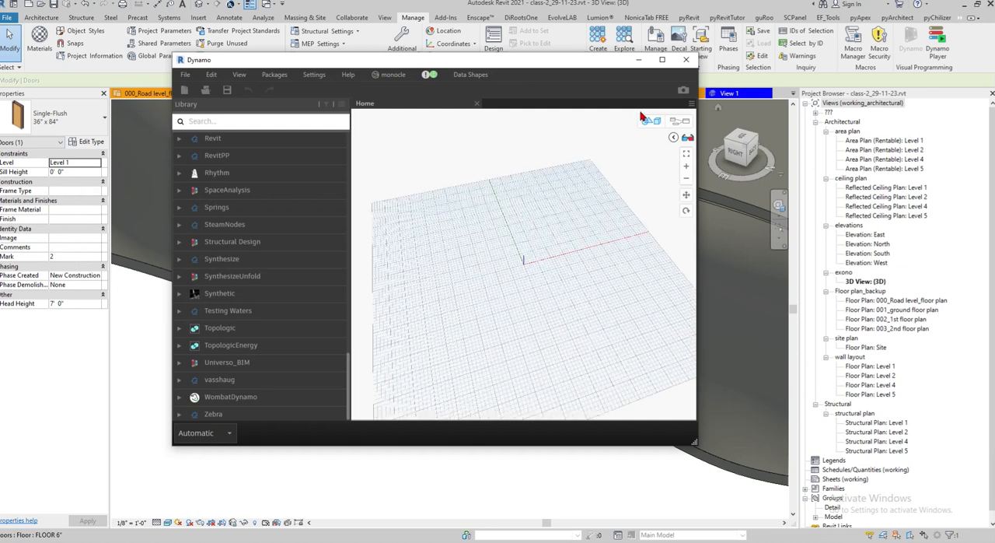
Find the Select Face node by searching for SELECT FACE and add it to the graph
{"action": "right_click", "coordinate": [527, 259]}
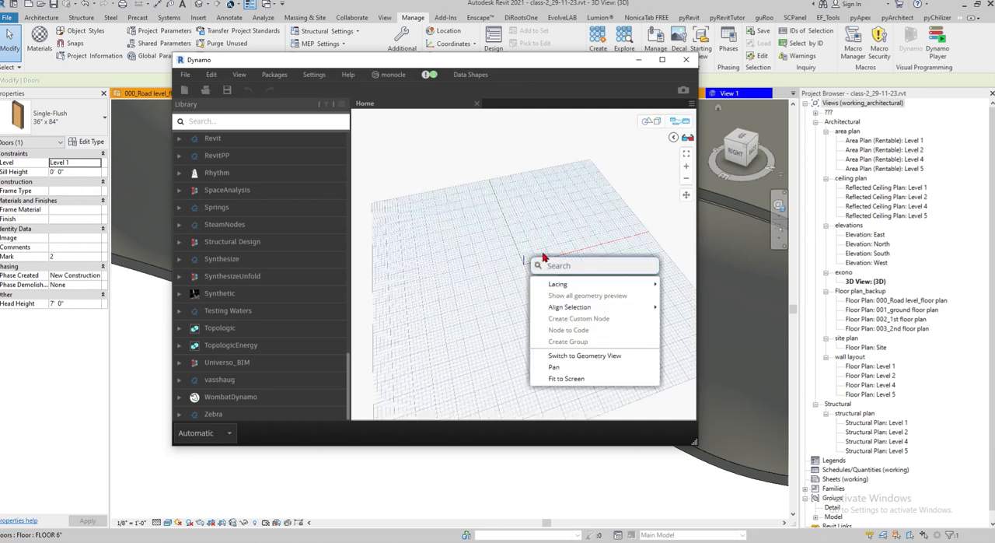
{"action": "type", "text": "SE"}
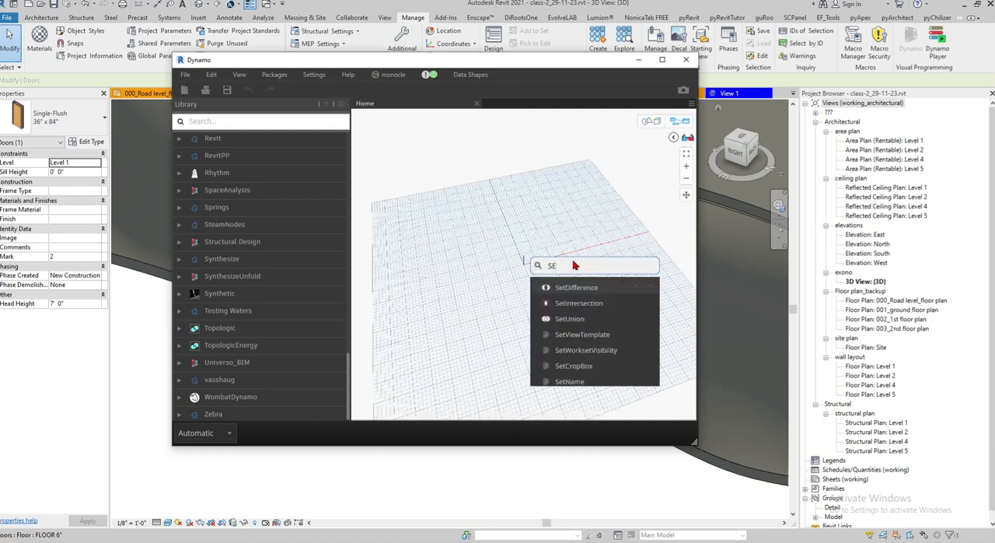
{"action": "type", "text": "LECT FACE"}
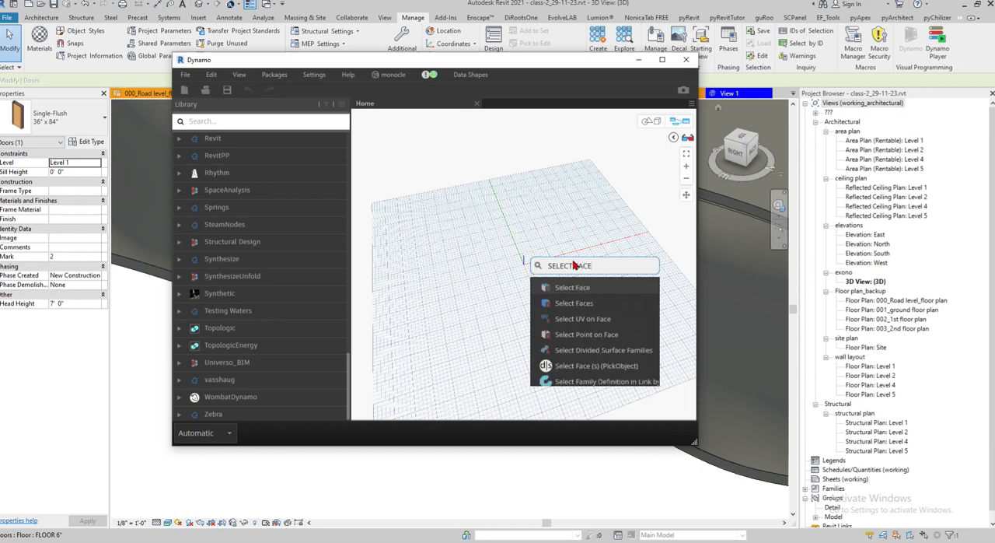
{"action": "left_click", "coordinate": [586, 286]}
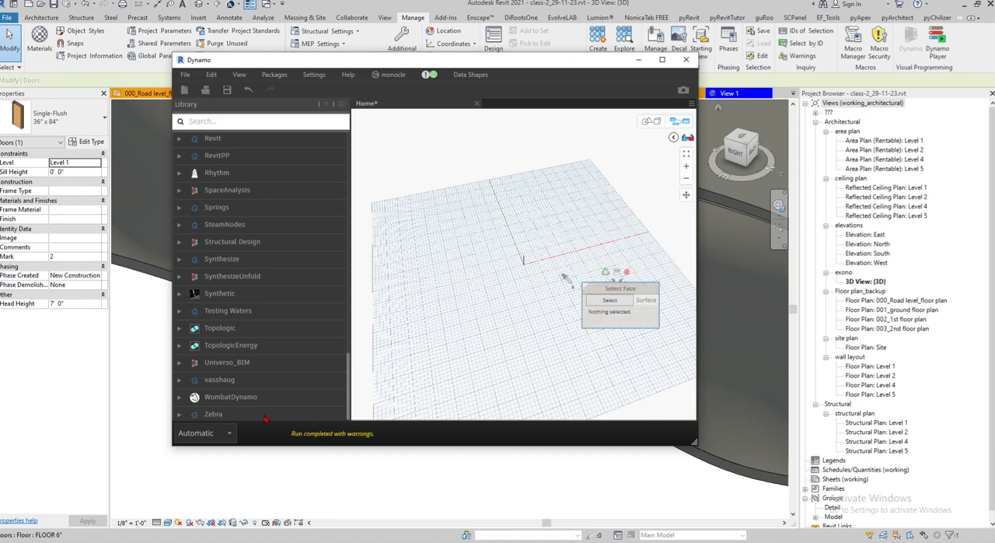
Set the graph's run mode to Manual and move the Dynamo window aside to expose the curved wall's opening
{"action": "left_click", "coordinate": [225, 432]}
{"action": "left_click", "coordinate": [194, 447]}
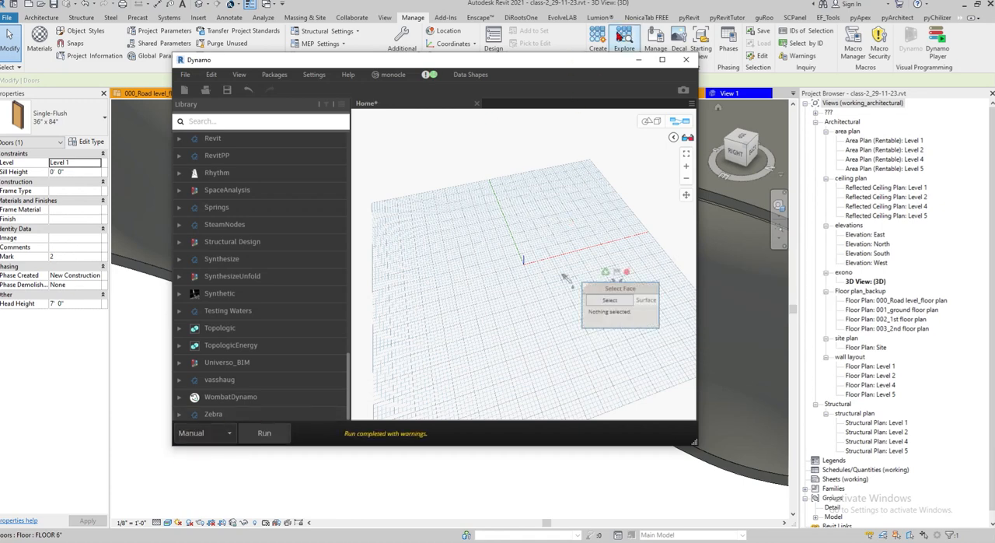
{"action": "left_click_drag", "start_coordinate": [606, 63], "coordinate": [280, 99]}
{"action": "middle_click_drag", "start_coordinate": [528, 342], "coordinate": [618, 395]}
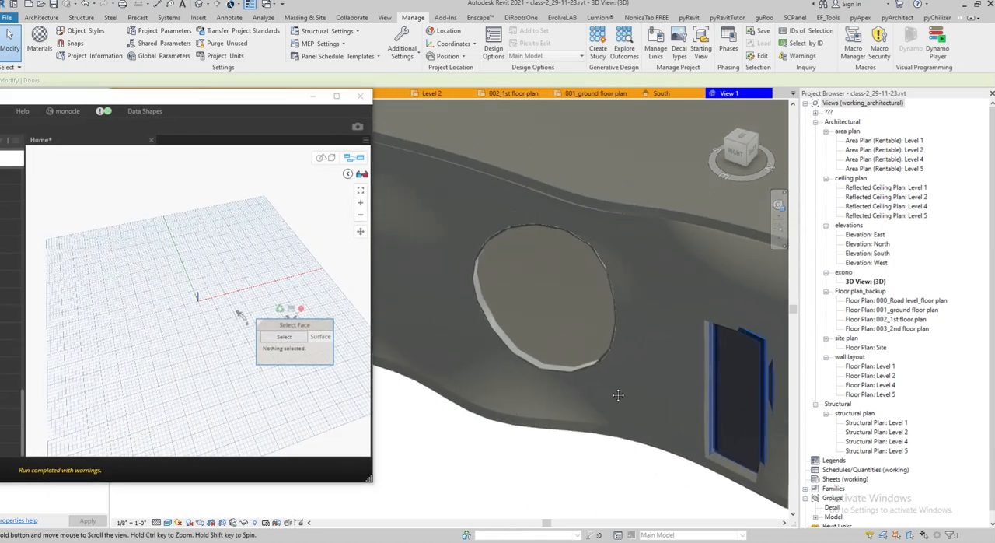
Temporarily hide the WINDOW_1_CURVE WALL_1 window in the Revit 3D view to expose the inner faces of the wall opening
{"action": "scroll", "coordinate": [502, 313], "scroll_direction": "up", "scroll_amount": 3}
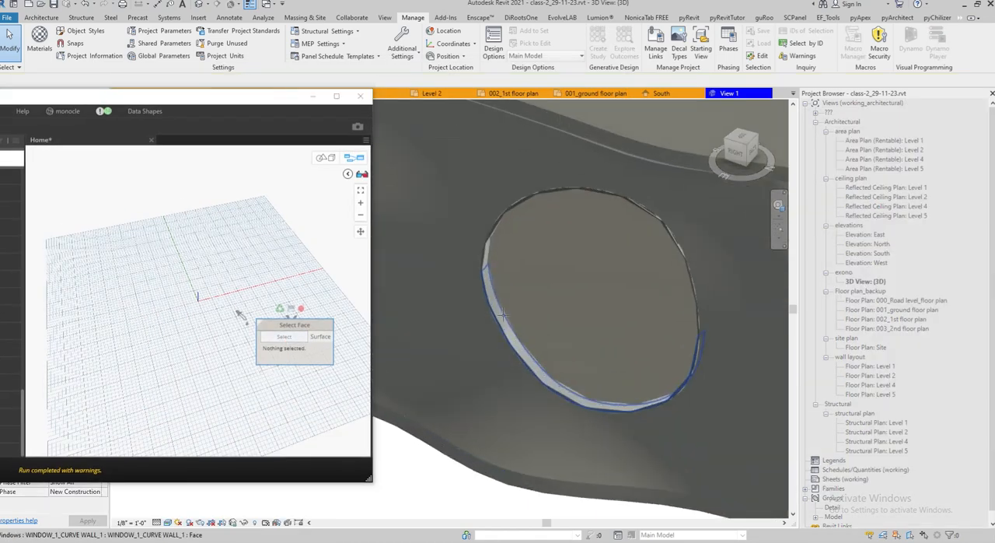
{"action": "scroll", "coordinate": [482, 302], "scroll_direction": "up", "scroll_amount": 3}
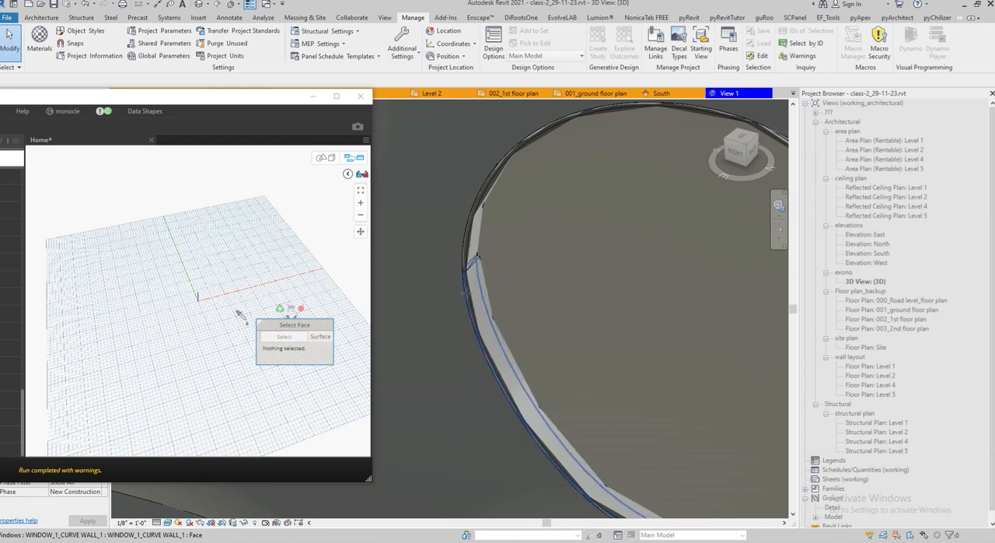
{"action": "scroll", "coordinate": [469, 292], "scroll_direction": "down", "scroll_amount": 3}
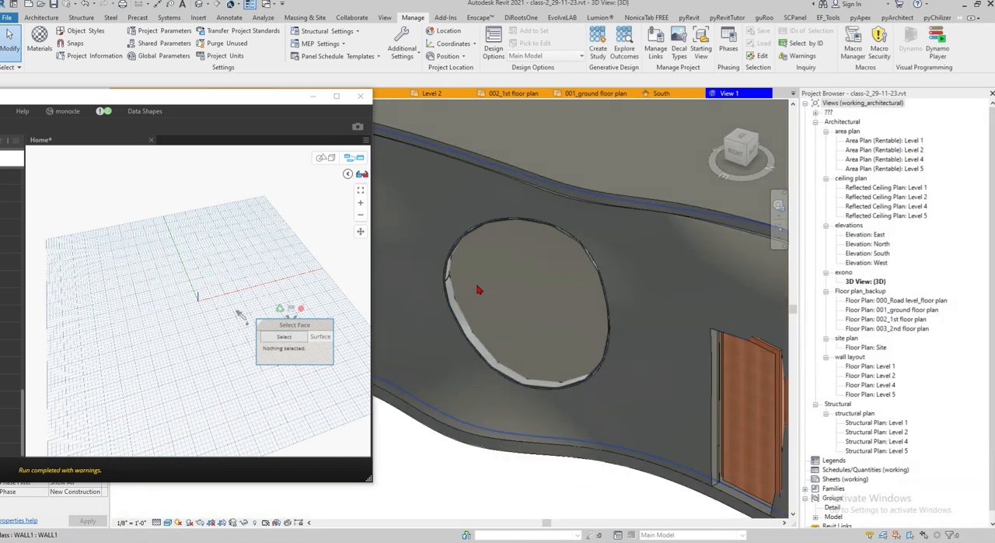
{"action": "scroll", "coordinate": [471, 284], "scroll_direction": "up", "scroll_amount": 4}
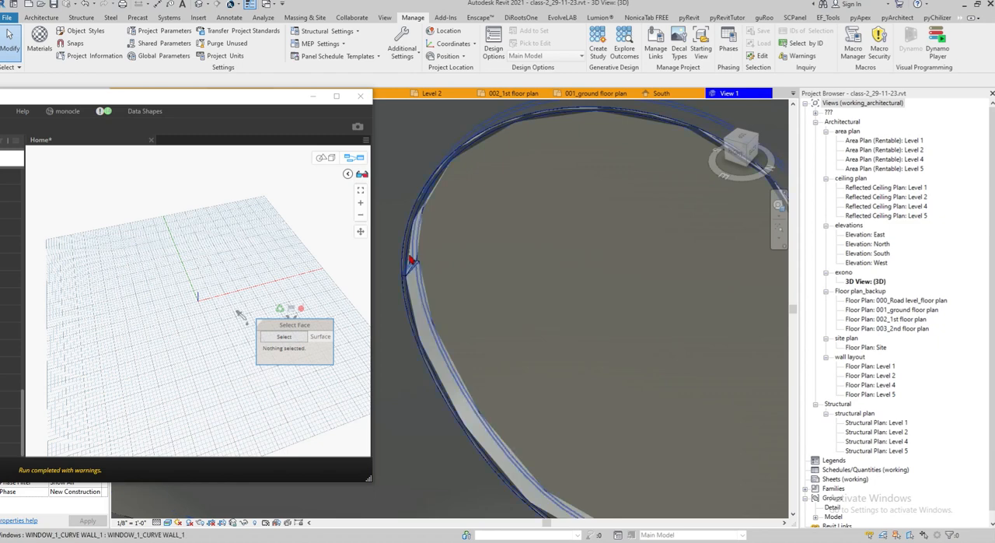
{"action": "left_click", "coordinate": [409, 257]}
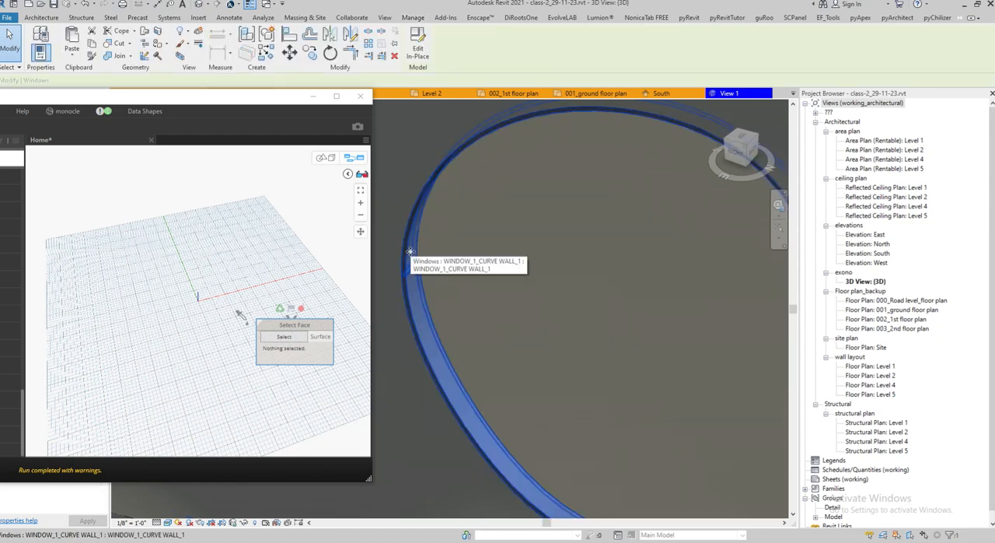
{"action": "key", "text": "Escape"}
{"action": "middle_click_drag", "start_coordinate": [473, 257], "coordinate": [482, 233], "text": "shift"}
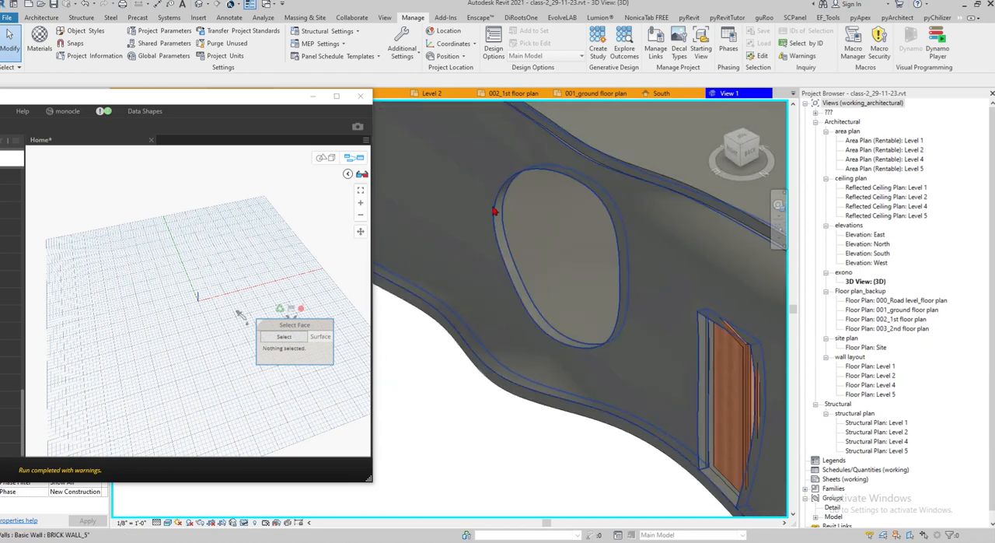
Try to pick the wall opening's inner face for the Select Face node
{"action": "left_click", "coordinate": [298, 338]}
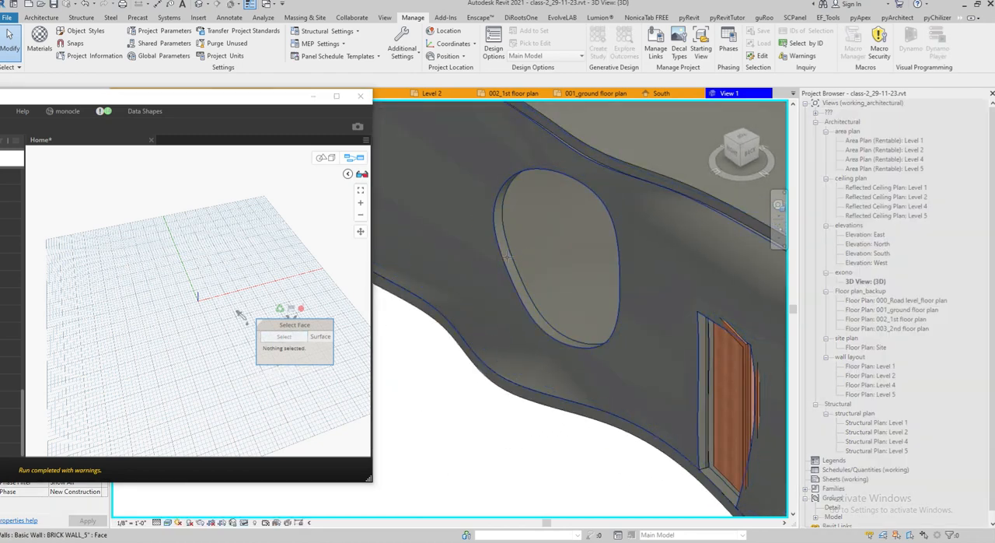
{"action": "scroll", "coordinate": [506, 256], "scroll_direction": "up", "scroll_amount": 3}
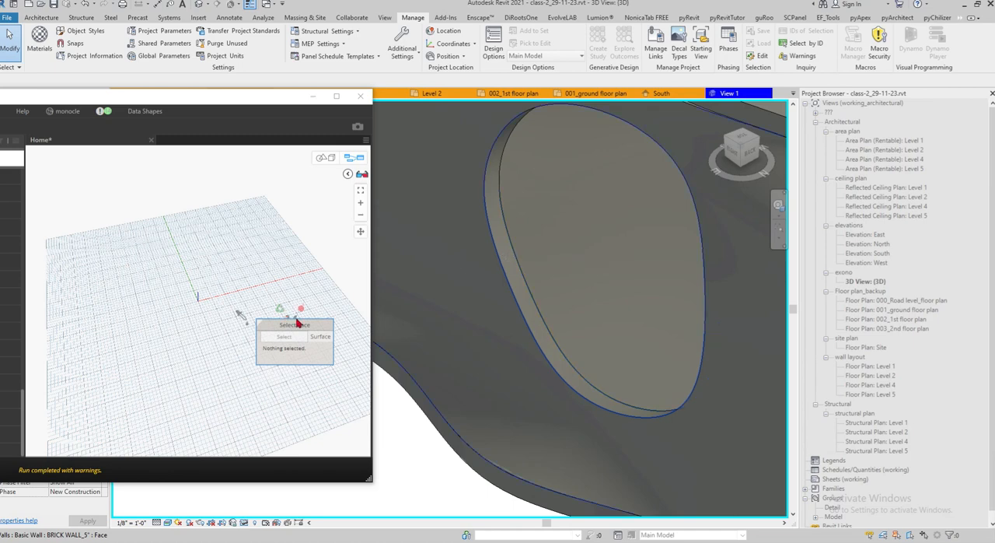
{"action": "left_click_drag", "start_coordinate": [300, 327], "coordinate": [201, 341]}
{"action": "left_click_drag", "start_coordinate": [101, 97], "coordinate": [283, 71]}
{"action": "middle_click_drag", "start_coordinate": [636, 347], "coordinate": [684, 356]}
{"action": "scroll", "coordinate": [705, 344], "scroll_direction": "down", "scroll_amount": 2}
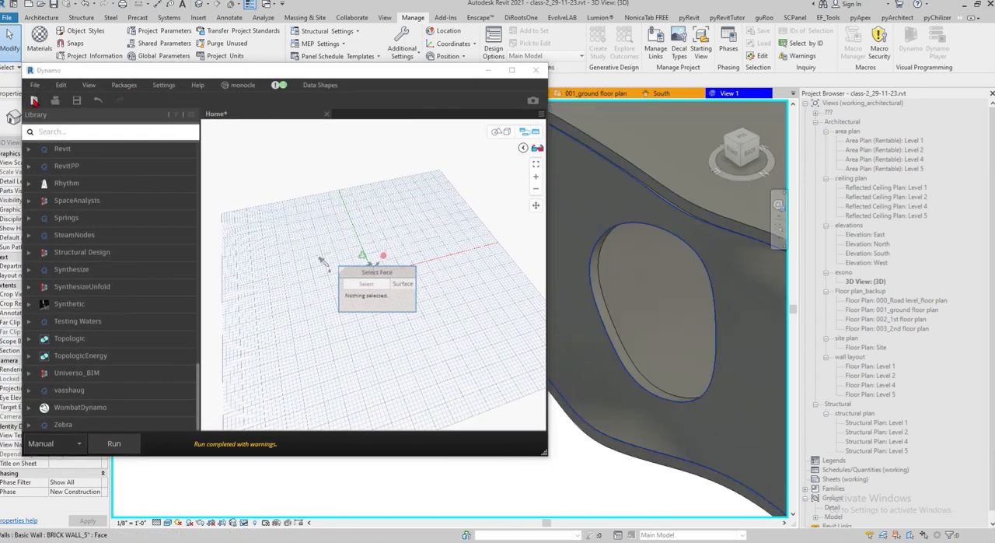
Search the node library for SELECT FACE and place a Select Faces node above the existing Select Face node
{"action": "left_click", "coordinate": [35, 86]}
{"action": "left_click", "coordinate": [264, 72]}
{"action": "left_click", "coordinate": [128, 131]}
{"action": "type", "text": "SELE"}
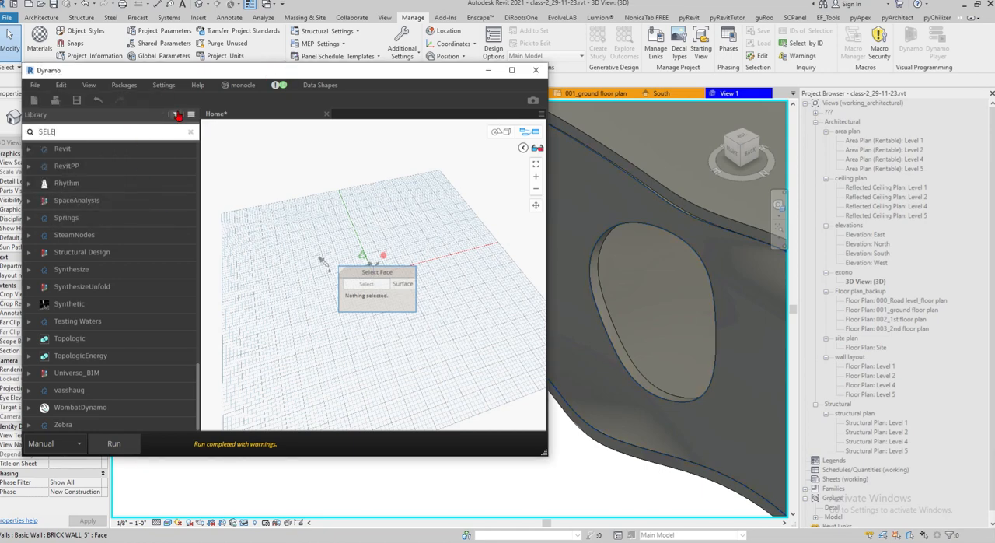
{"action": "type", "text": "CT FAC"}
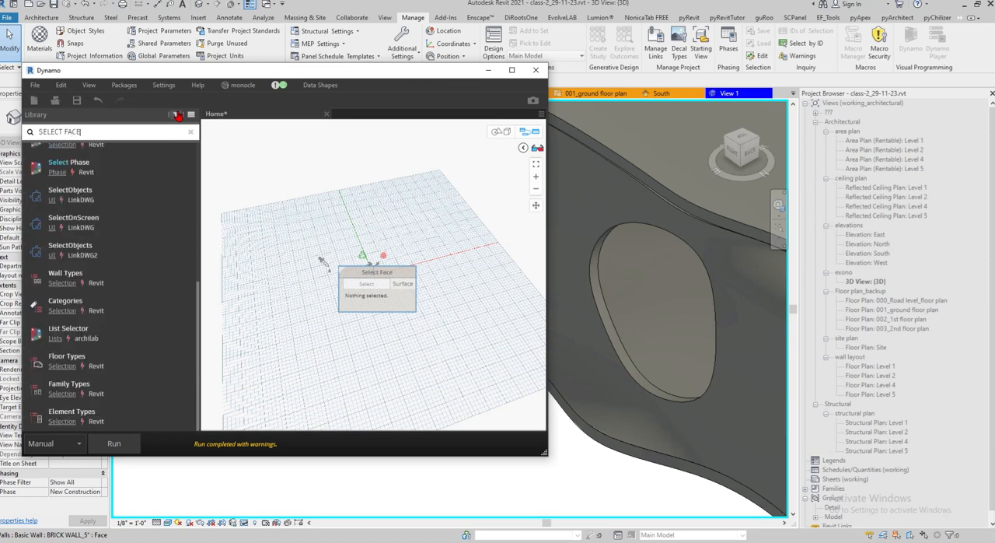
{"action": "type", "text": "E"}
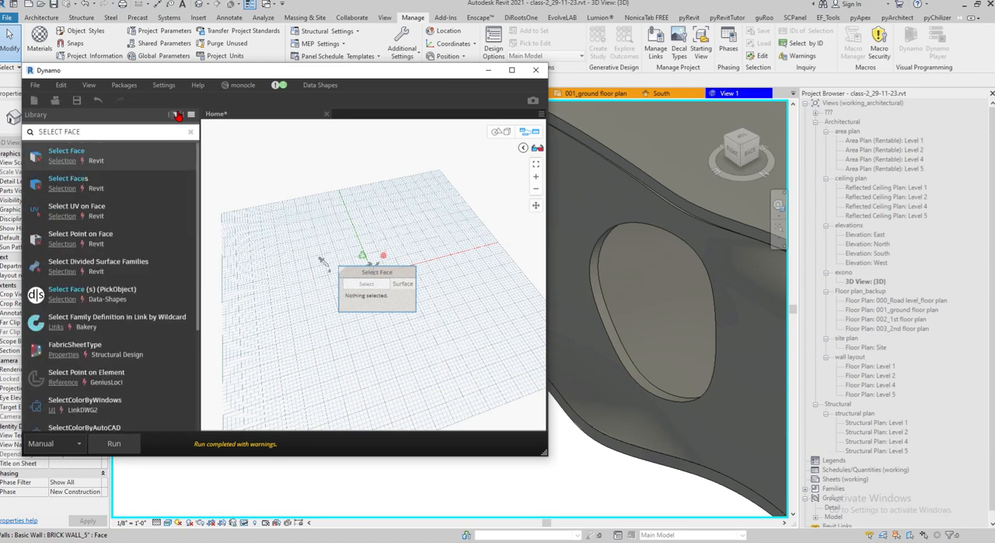
{"action": "left_click", "coordinate": [78, 178]}
{"action": "left_click_drag", "start_coordinate": [396, 269], "coordinate": [394, 167]}
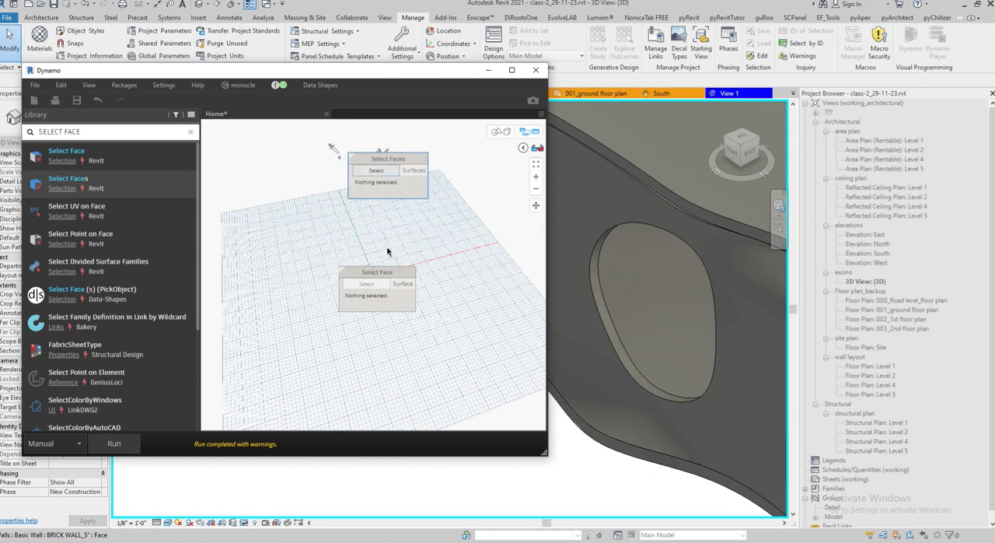
Delete the Select Face node and cancel its pending face pick in the Revit view
{"action": "left_click", "coordinate": [389, 276]}
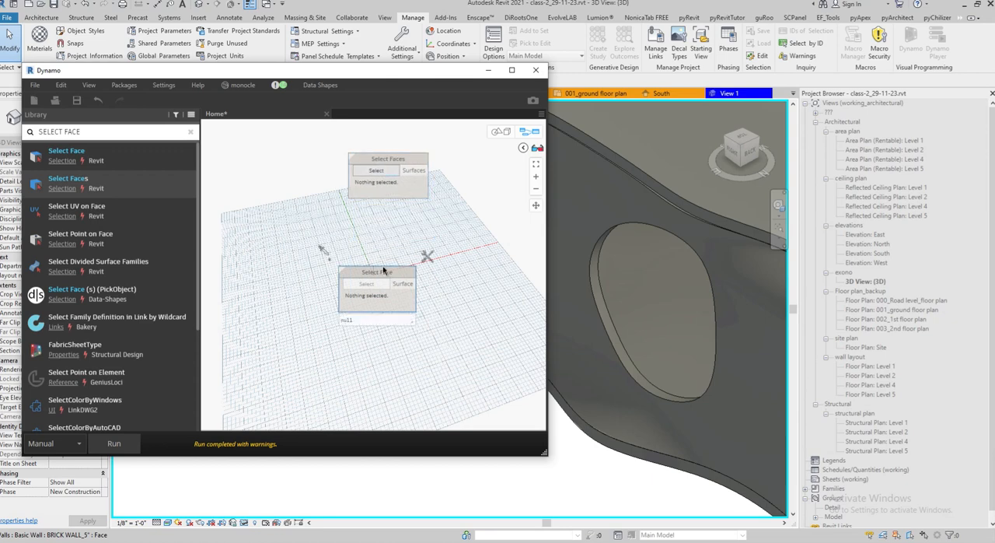
{"action": "key", "text": "Delete"}
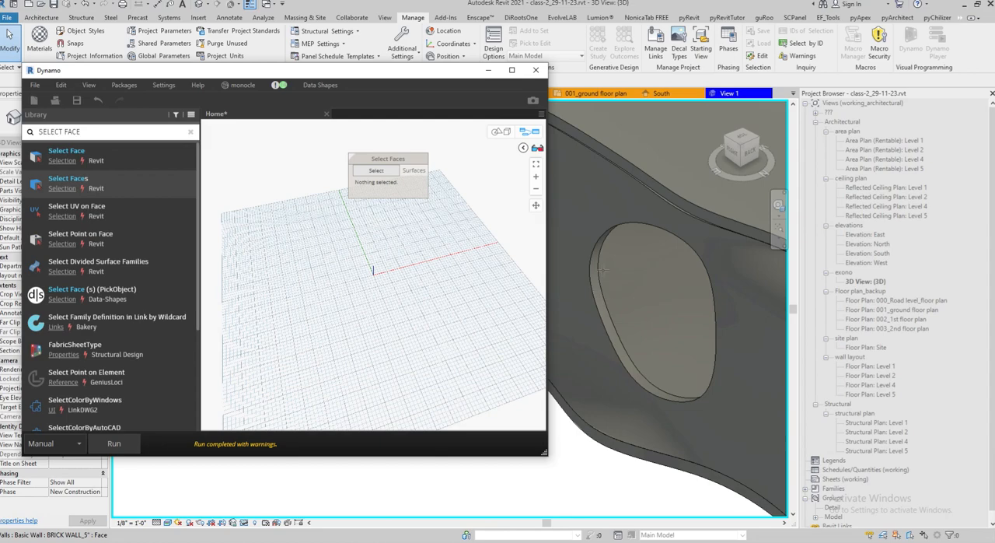
{"action": "scroll", "coordinate": [596, 246], "scroll_direction": "down", "scroll_amount": 1}
{"action": "left_click_drag", "start_coordinate": [332, 76], "coordinate": [361, 33]}
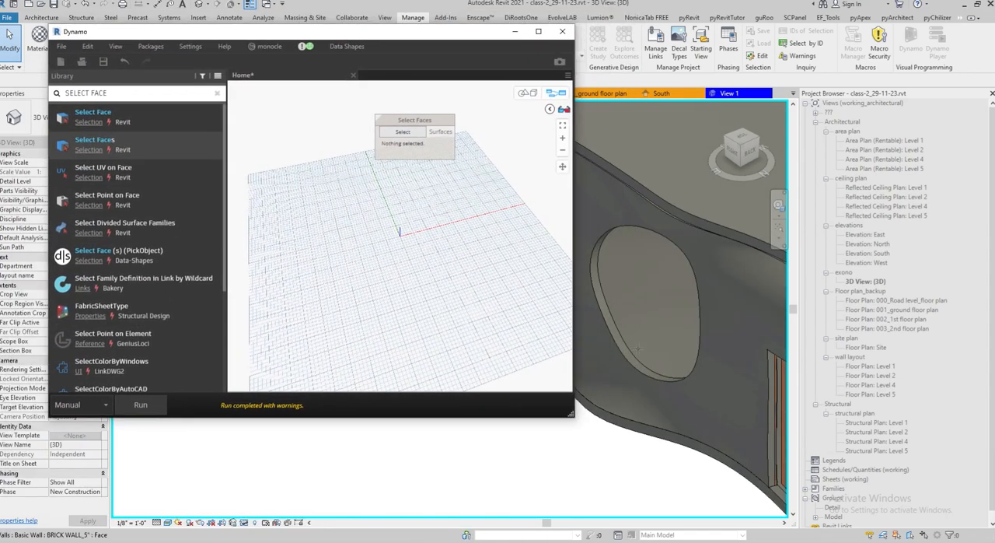
{"action": "key", "text": "Escape"}
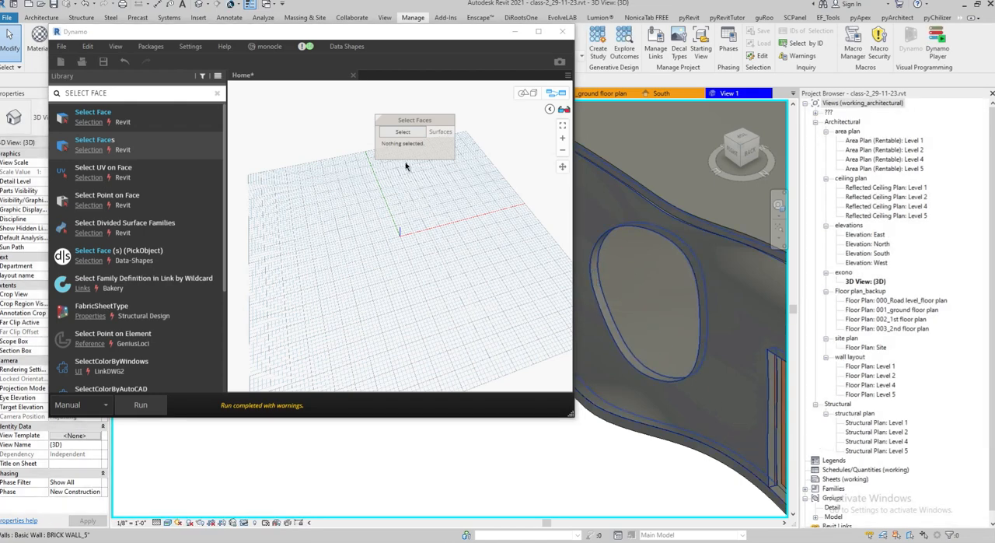
Assign both inner faces of the oval wall opening to the Select Faces node and finish the selection
{"action": "left_click", "coordinate": [404, 133]}
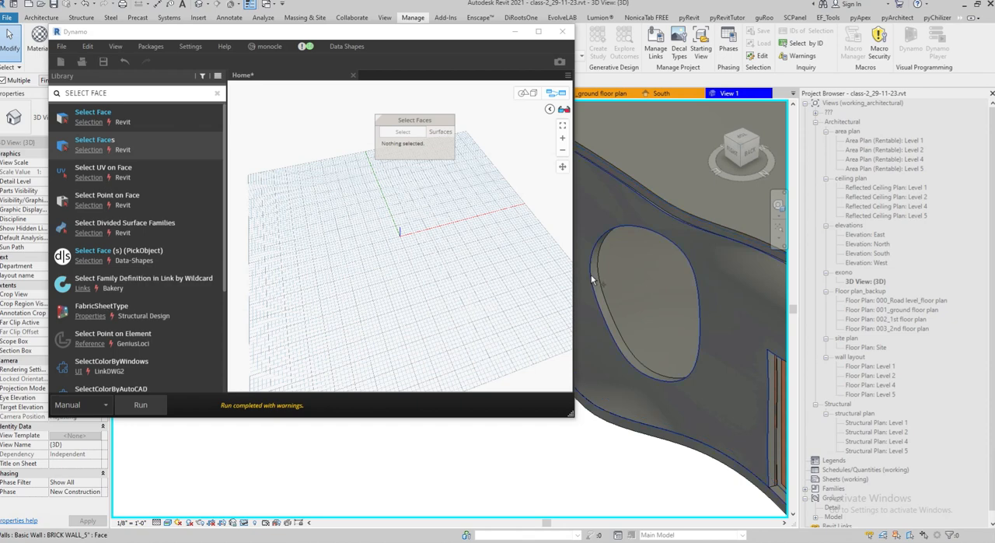
{"action": "scroll", "coordinate": [595, 281], "scroll_direction": "up", "scroll_amount": 2}
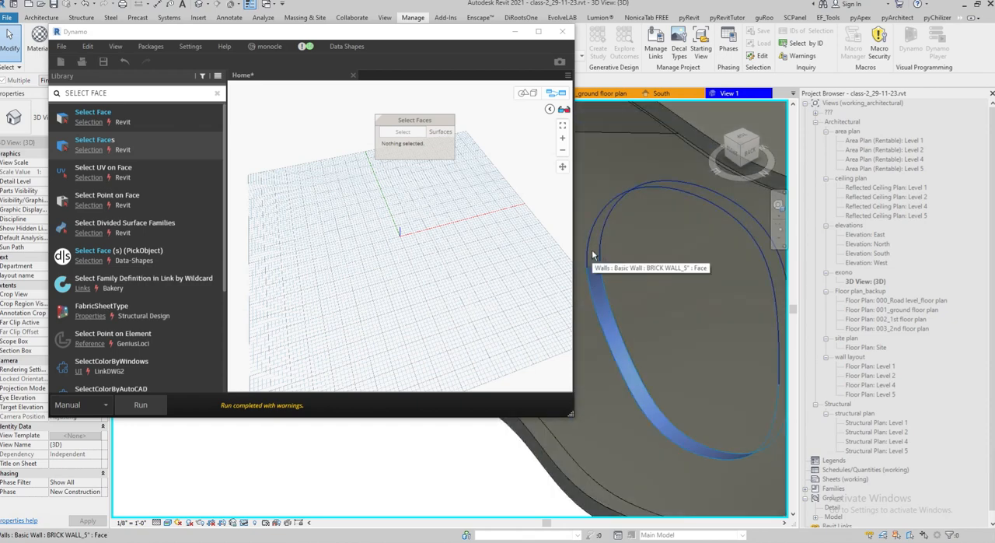
{"action": "left_click", "coordinate": [591, 250]}
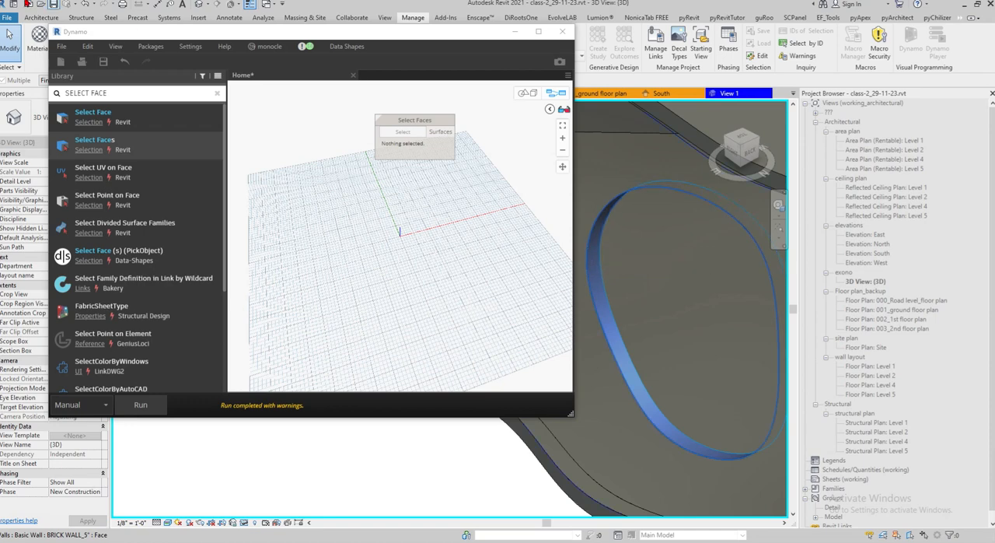
{"action": "left_click_drag", "start_coordinate": [134, 39], "coordinate": [127, 256]}
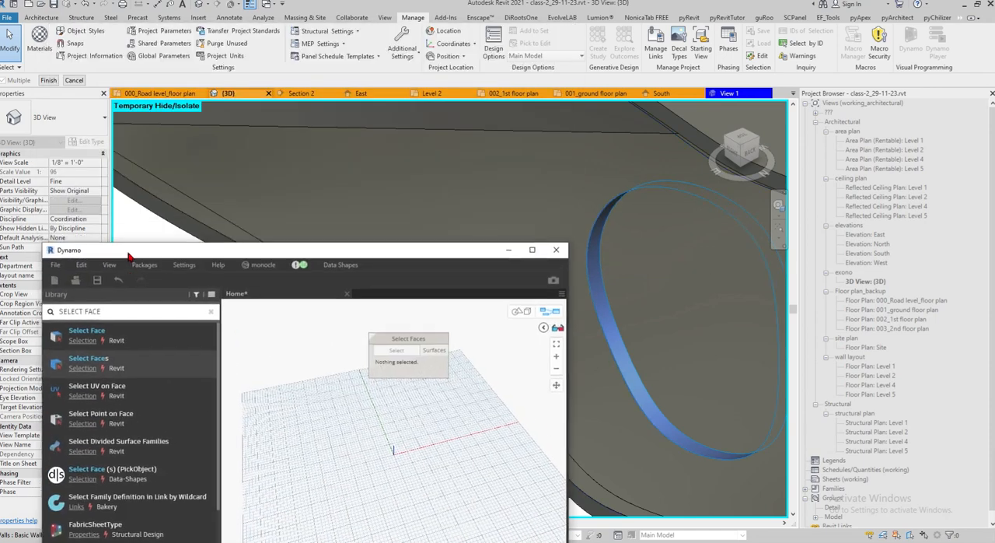
{"action": "left_click", "coordinate": [53, 85]}
{"action": "left_click_drag", "start_coordinate": [387, 255], "coordinate": [378, 71]}
{"action": "scroll", "coordinate": [390, 294], "scroll_direction": "down", "scroll_amount": 2}
{"action": "scroll", "coordinate": [390, 294], "scroll_direction": "up", "scroll_amount": 3}
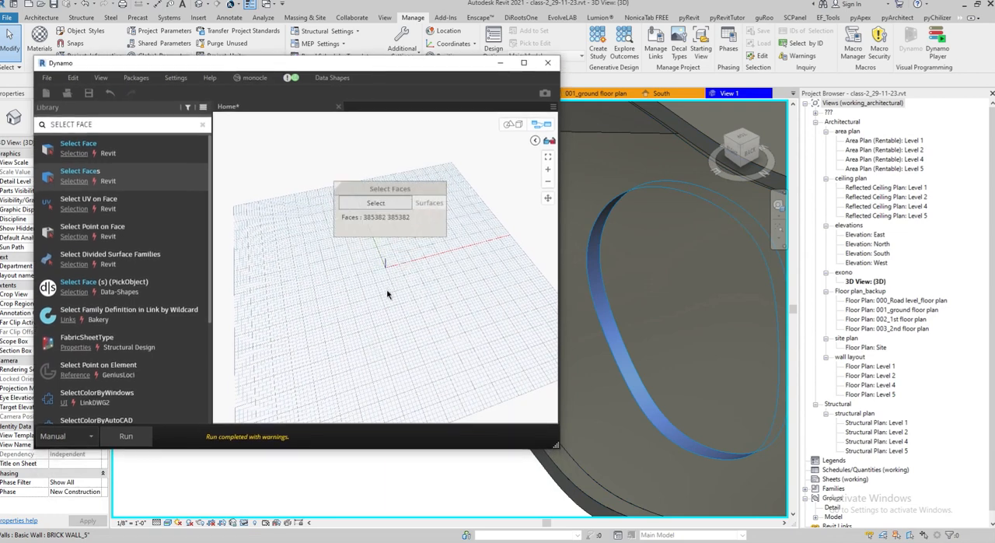
Run the graph, check the Select Faces output list, and frame the resulting surfaces in the 3D preview
{"action": "left_click", "coordinate": [140, 440]}
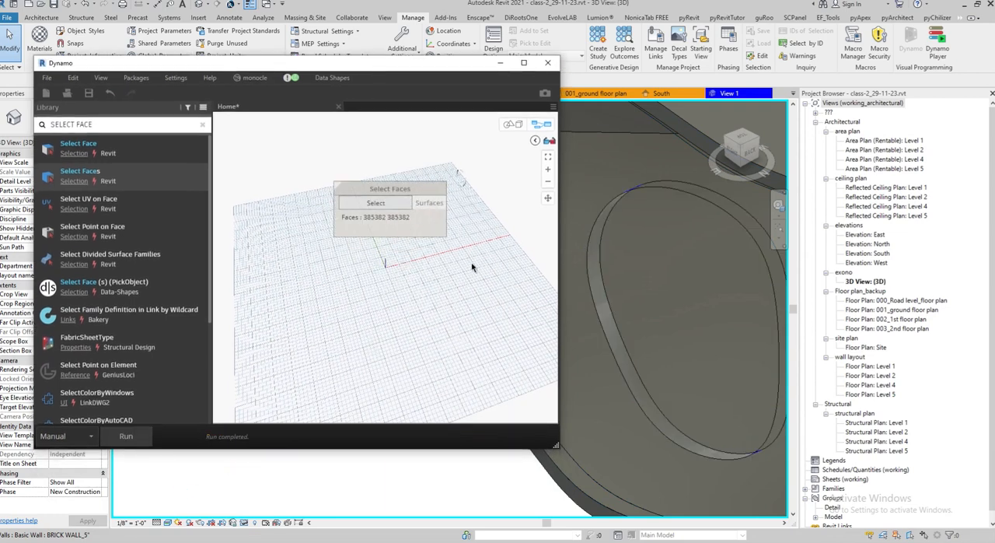
{"action": "mouse_move", "coordinate": [440, 249]}
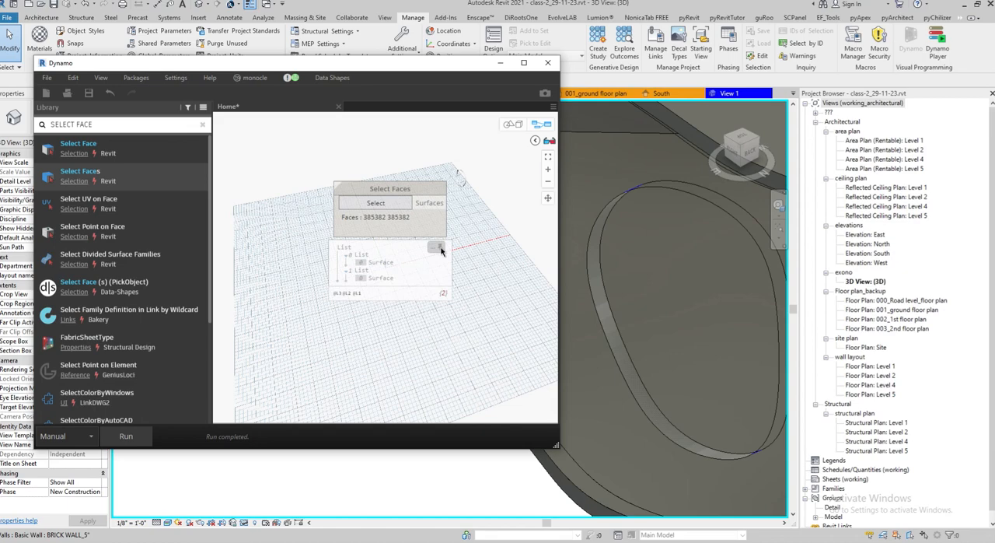
{"action": "scroll", "coordinate": [411, 238], "scroll_direction": "down", "scroll_amount": 3}
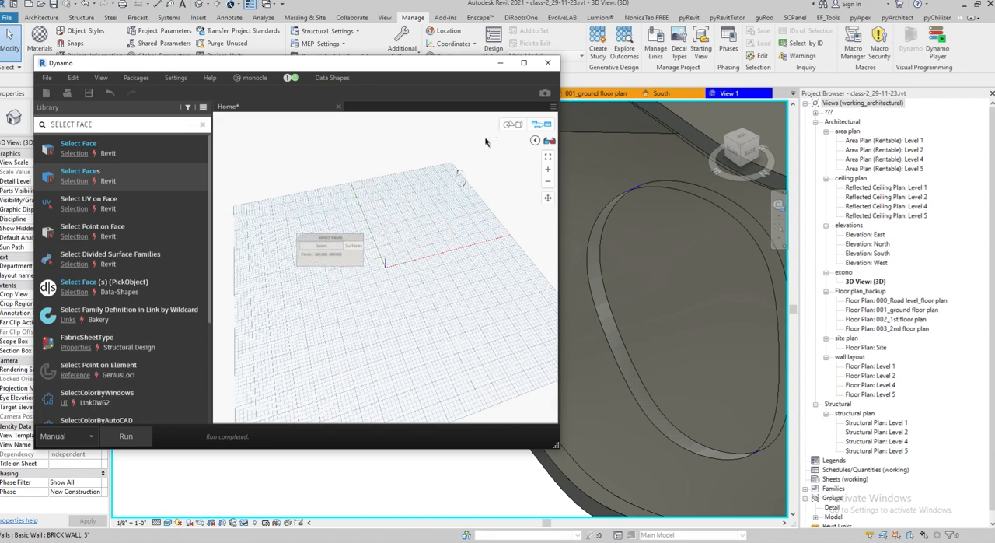
{"action": "left_click", "coordinate": [512, 124]}
{"action": "left_click_drag", "start_coordinate": [502, 140], "coordinate": [443, 242]}
{"action": "left_click", "coordinate": [548, 156]}
{"action": "key", "text": "ctrl+b"}
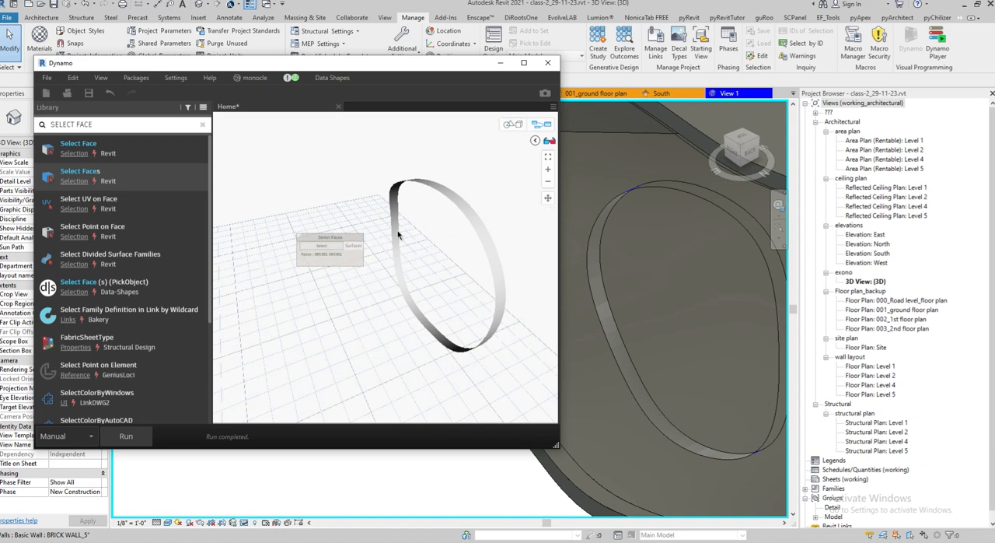
{"action": "right_click", "coordinate": [386, 302]}
{"action": "mouse_move", "coordinate": [465, 332]}
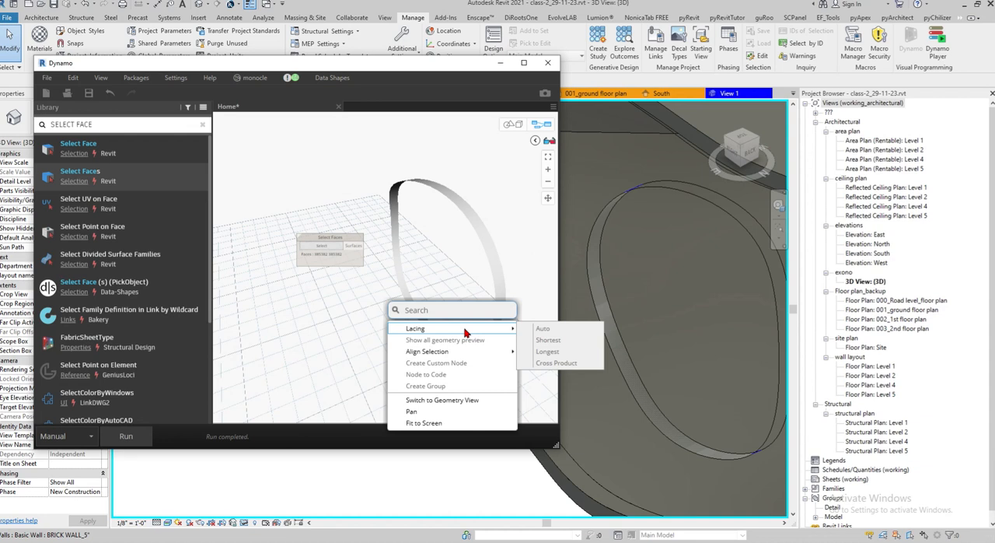
{"action": "left_click", "coordinate": [398, 233]}
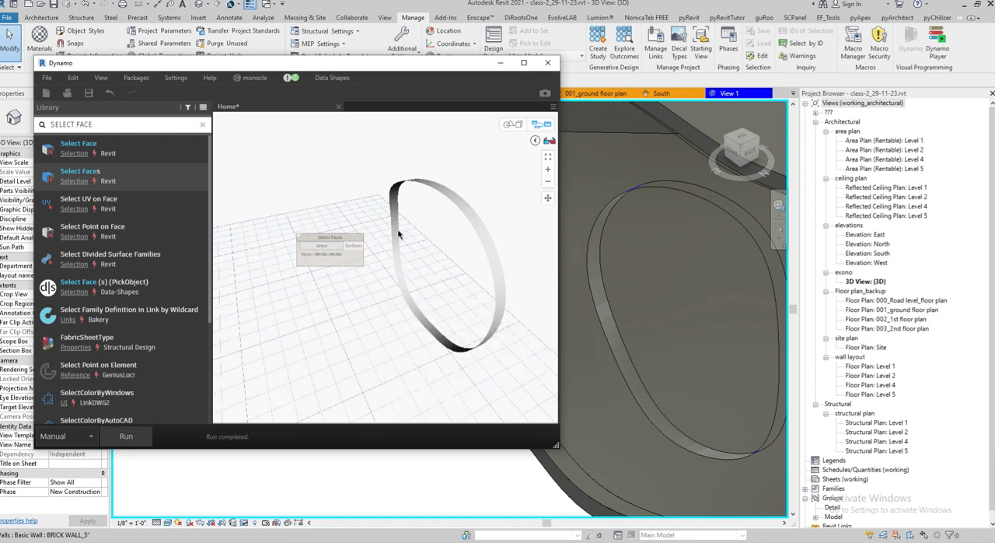
Add a List.Flatten node, feed its list input from the Select Faces surfaces output, and run the graph
{"action": "right_click", "coordinate": [379, 295]}
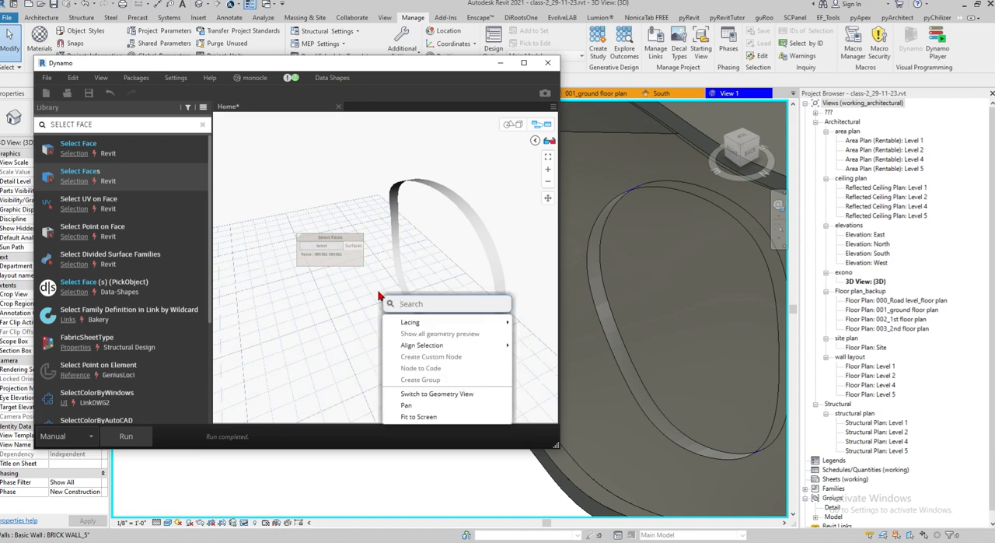
{"action": "type", "text": "FLAT"}
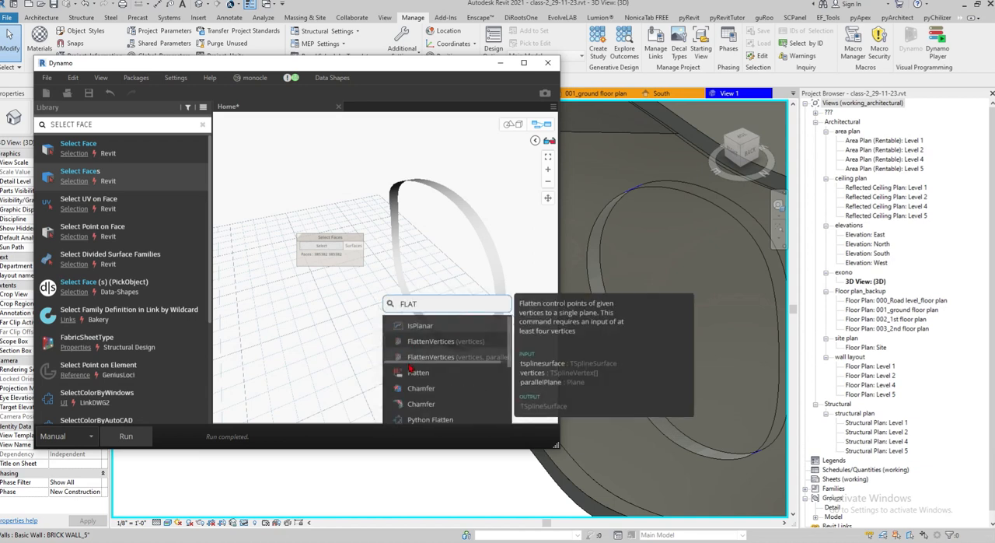
{"action": "left_click", "coordinate": [435, 372]}
{"action": "left_click_drag", "start_coordinate": [439, 373], "coordinate": [431, 226]}
{"action": "left_click_drag", "start_coordinate": [364, 246], "coordinate": [405, 235]}
{"action": "left_click", "coordinate": [125, 436]}
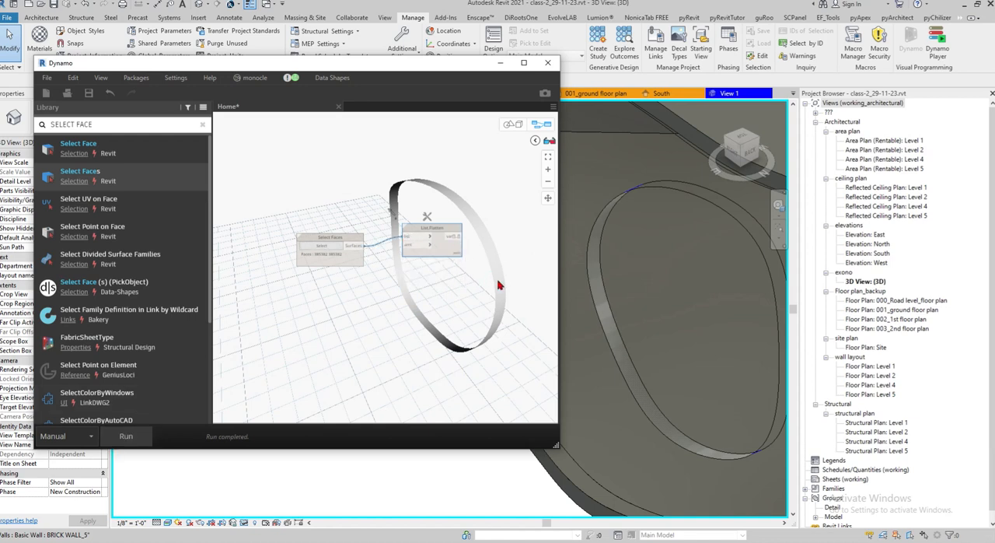
{"action": "scroll", "coordinate": [443, 269], "scroll_direction": "up", "scroll_amount": 3}
{"action": "right_click", "coordinate": [441, 267]}
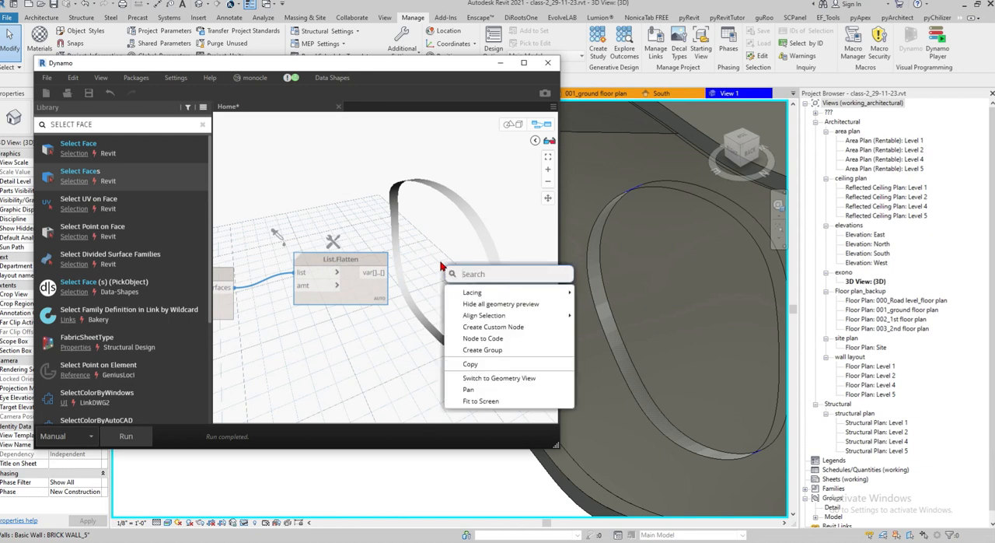
{"action": "left_click", "coordinate": [454, 209]}
{"action": "right_click", "coordinate": [453, 251]}
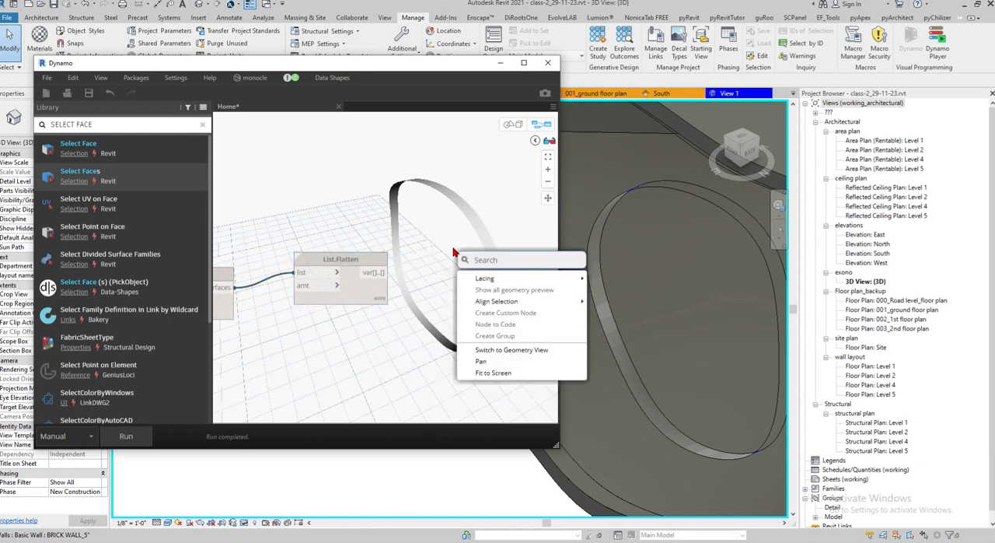
{"action": "right_click", "coordinate": [432, 296]}
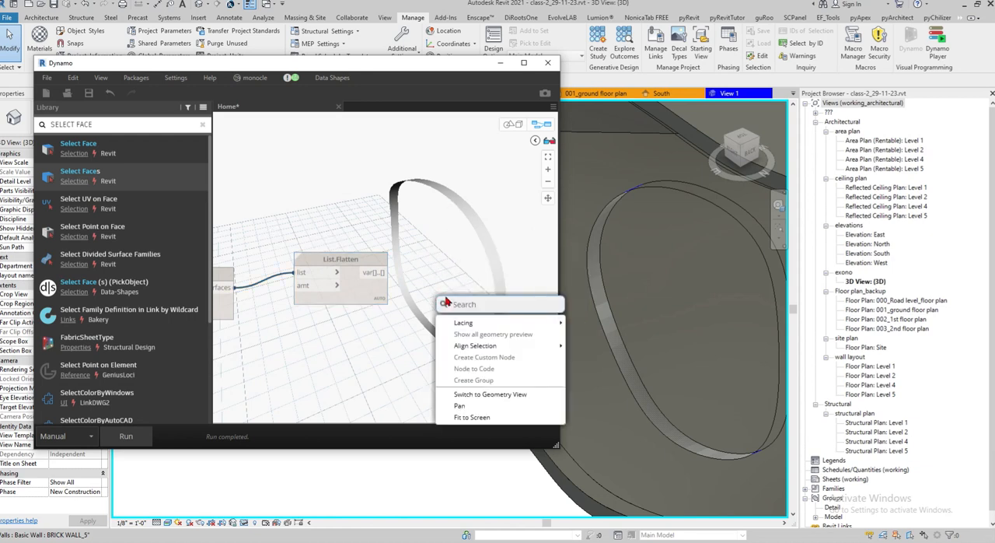
Search the node library for THICK, place the Surface.Thicken node with thickness and both_sides inputs, and connect the List.Flatten output to its surface input
{"action": "left_click", "coordinate": [118, 123]}
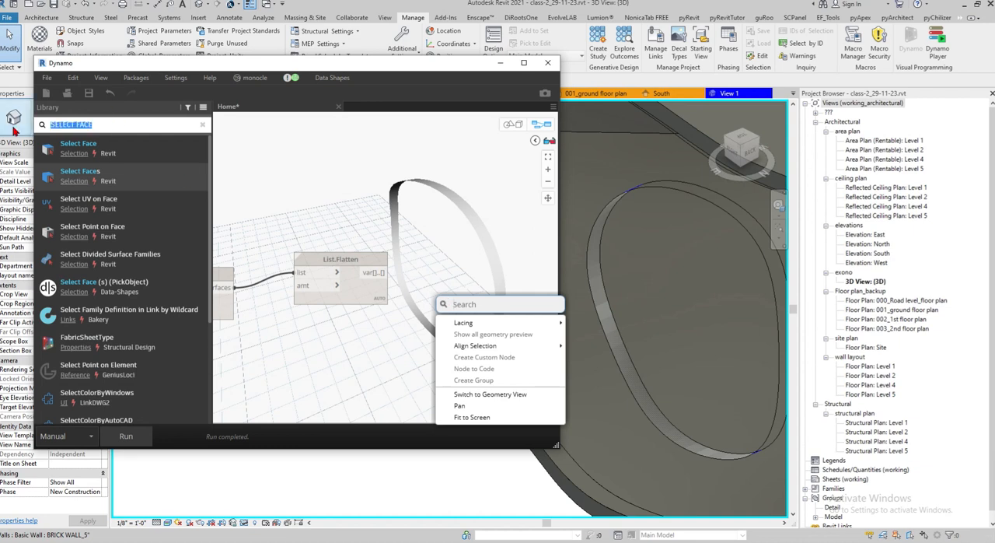
{"action": "type", "text": "THICK"}
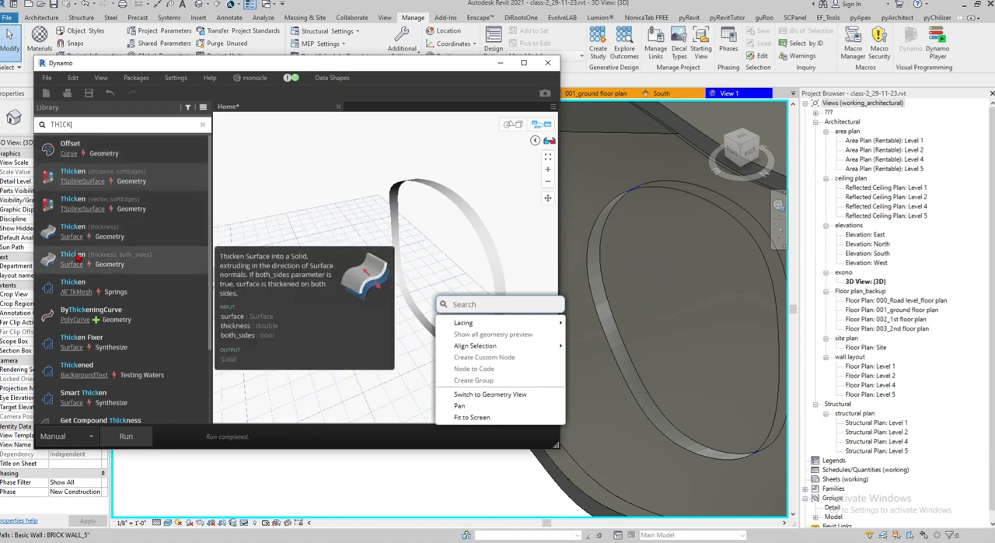
{"action": "left_click", "coordinate": [78, 257]}
{"action": "left_click_drag", "start_coordinate": [445, 253], "coordinate": [530, 202]}
{"action": "left_click_drag", "start_coordinate": [382, 272], "coordinate": [456, 226]}
{"action": "middle_click_drag", "start_coordinate": [473, 318], "coordinate": [365, 279]}
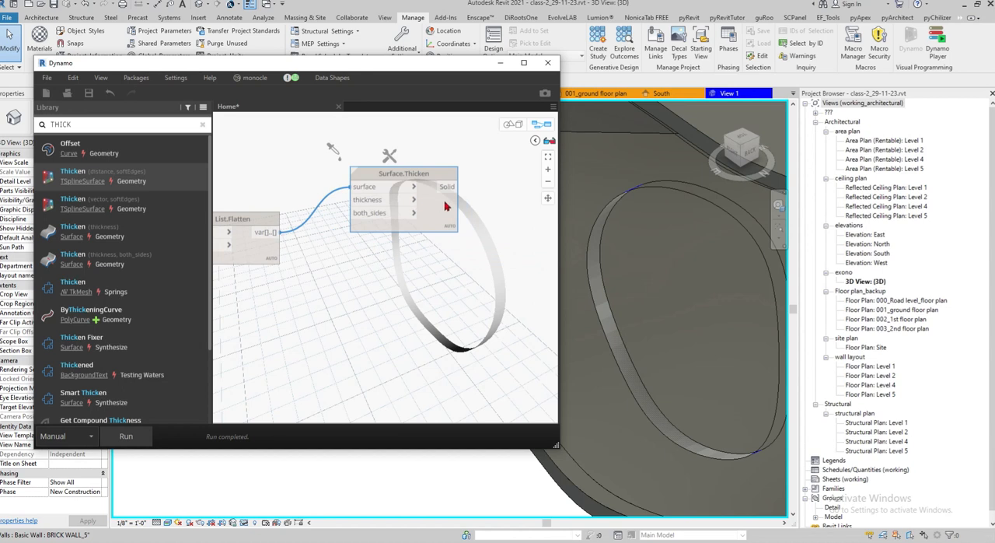
{"action": "left_click_drag", "start_coordinate": [445, 205], "coordinate": [484, 217]}
Create a Code Block containing 0.5 and connect it to the thickness input of Surface.Thicken
{"action": "double_click", "coordinate": [338, 169]}
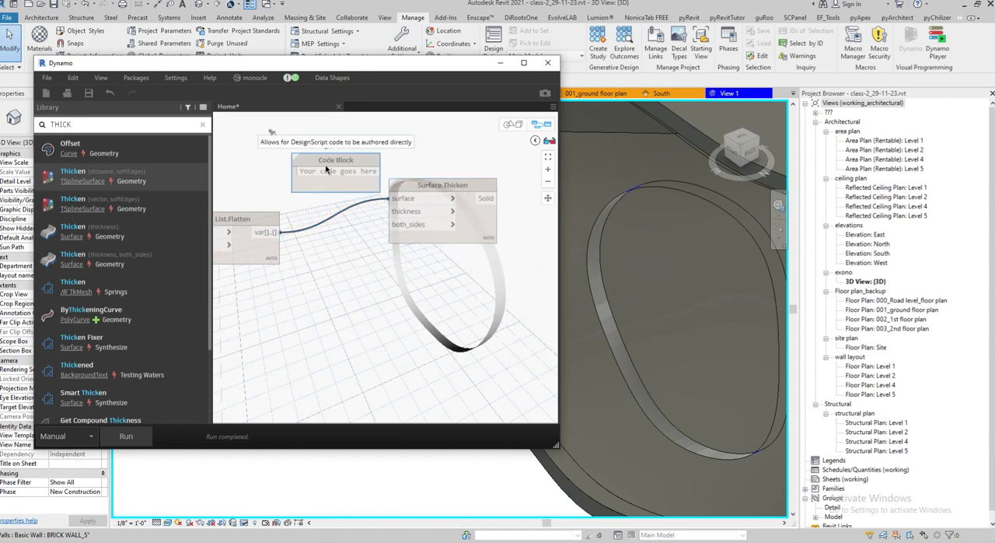
{"action": "type", "text": "0.5"}
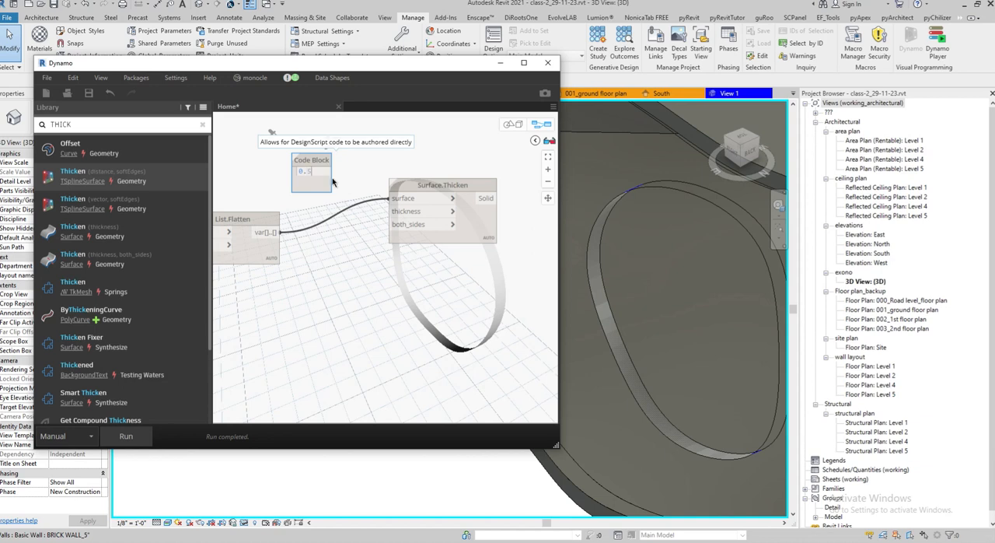
{"action": "left_click", "coordinate": [345, 241]}
{"action": "left_click_drag", "start_coordinate": [328, 171], "coordinate": [393, 220]}
Add a Boolean node, connect it to the both_sides input of Surface.Thicken, and run the graph
{"action": "right_click", "coordinate": [339, 321]}
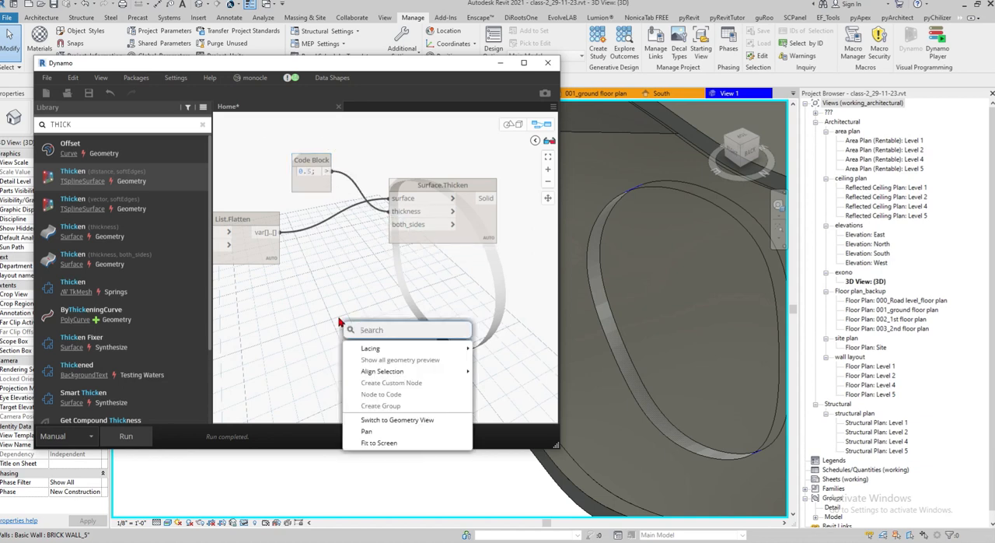
{"action": "type", "text": "TRUE"}
{"action": "left_click", "coordinate": [412, 351]}
{"action": "left_click_drag", "start_coordinate": [425, 356], "coordinate": [399, 225]}
{"action": "middle_click_drag", "start_coordinate": [410, 301], "coordinate": [296, 304]}
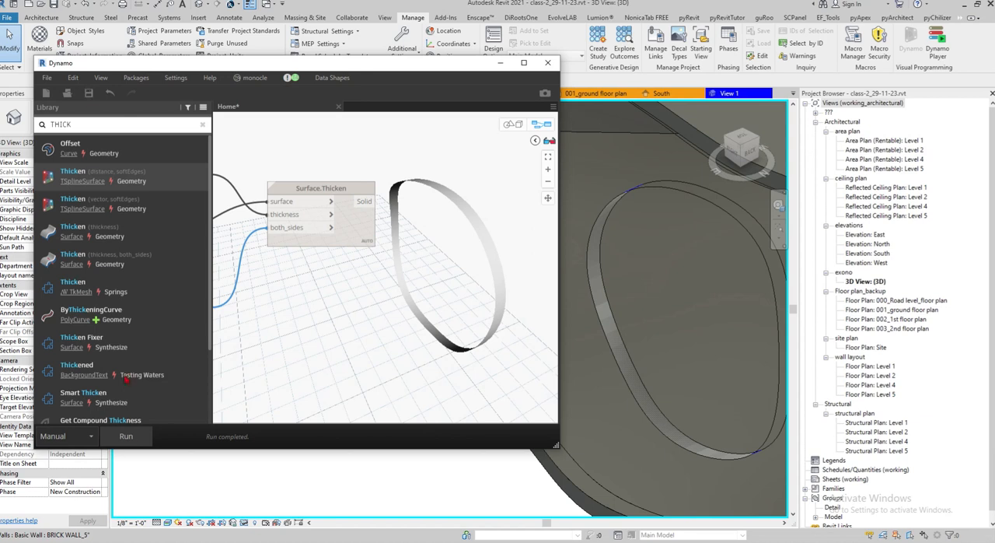
{"action": "left_click", "coordinate": [134, 436]}
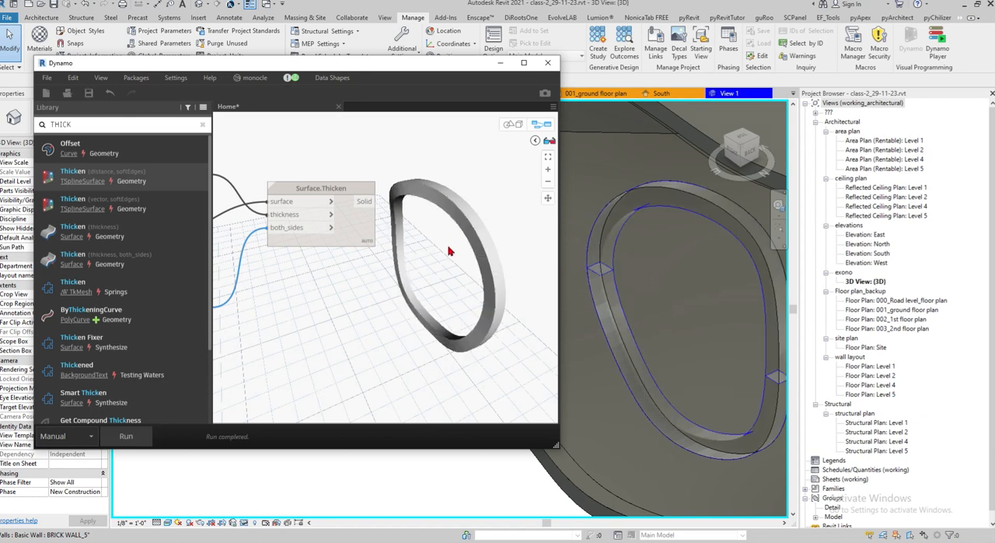
Highlight the Surface.Thicken result in the 3D preview and examine the thickened ring along with its input nodes
{"action": "scroll", "coordinate": [449, 260], "scroll_direction": "up", "scroll_amount": 3}
{"action": "left_click", "coordinate": [354, 255]}
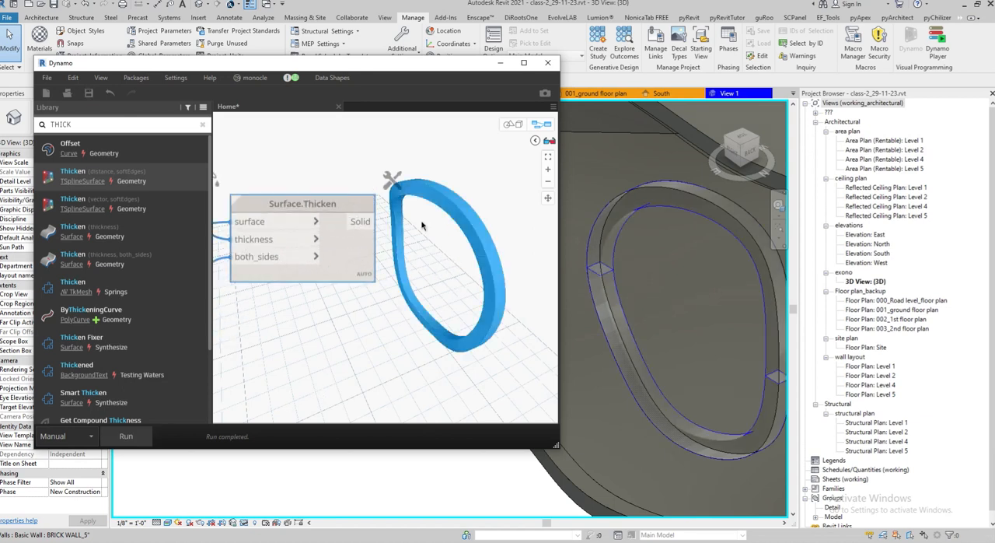
{"action": "scroll", "coordinate": [412, 241], "scroll_direction": "down", "scroll_amount": 3}
{"action": "scroll", "coordinate": [401, 249], "scroll_direction": "up", "scroll_amount": 1}
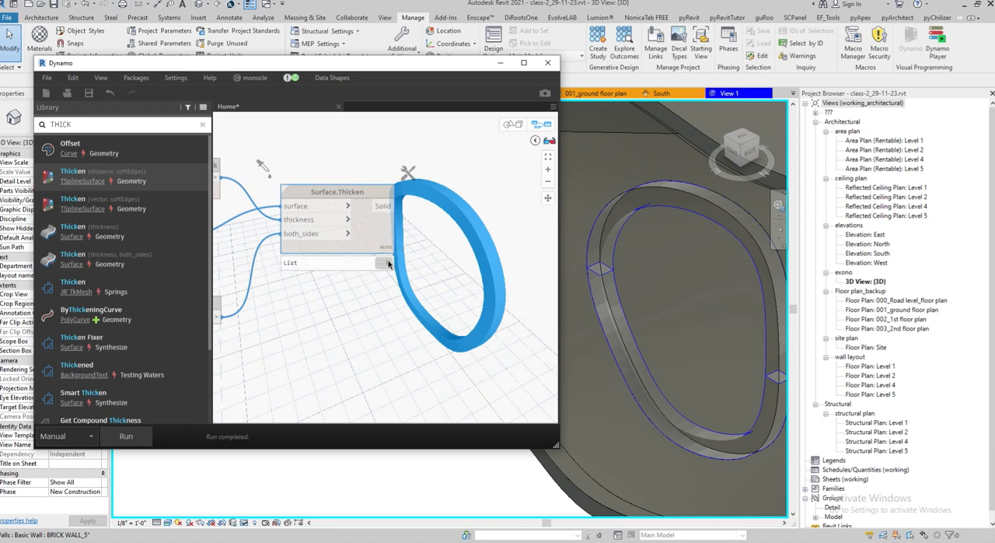
{"action": "scroll", "coordinate": [470, 230], "scroll_direction": "down", "scroll_amount": 3}
{"action": "scroll", "coordinate": [432, 248], "scroll_direction": "up", "scroll_amount": 2}
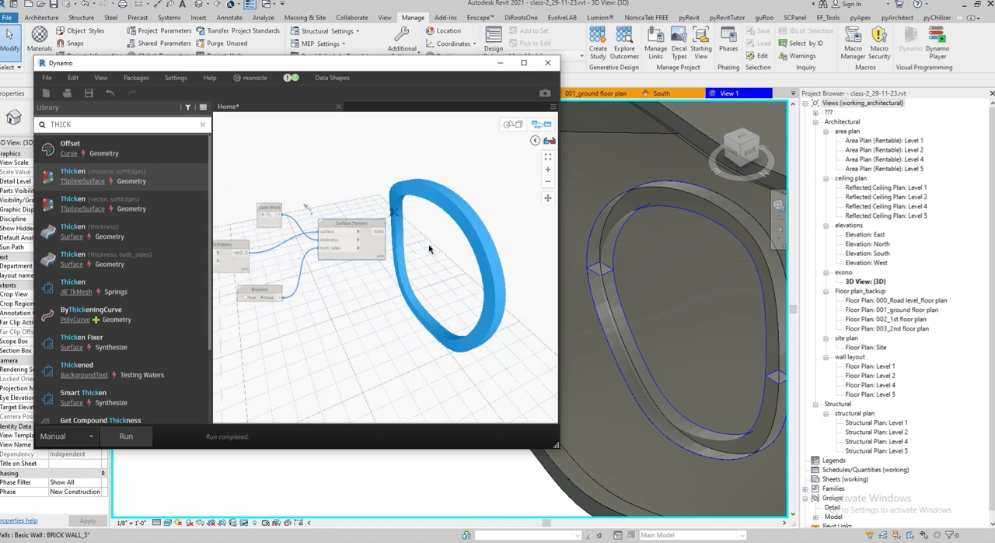
{"action": "scroll", "coordinate": [325, 258], "scroll_direction": "up", "scroll_amount": 1}
{"action": "middle_click_drag", "start_coordinate": [343, 259], "coordinate": [479, 244]}
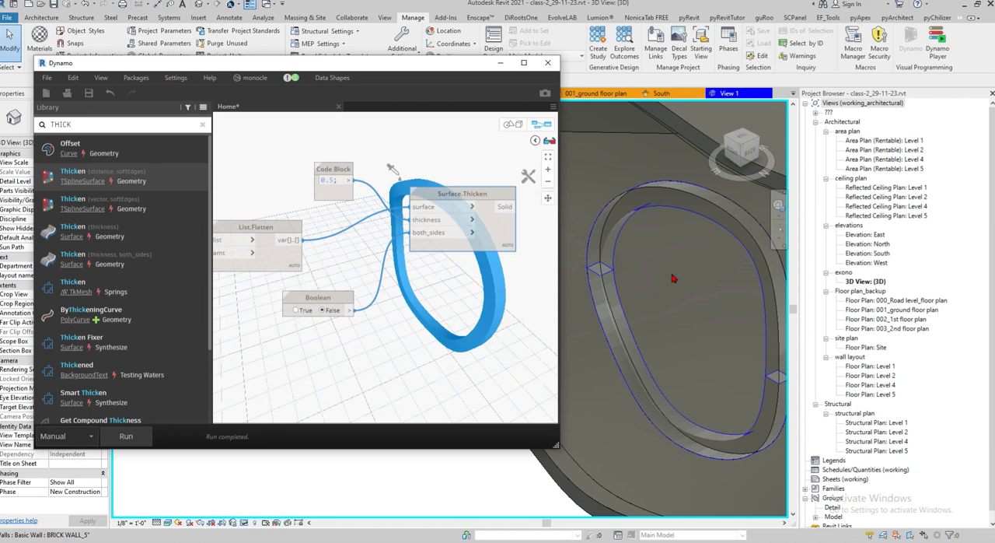
Examine the thickened ring inside the curved wall's oval opening from other angles in the Revit 3D view
{"action": "scroll", "coordinate": [649, 283], "scroll_direction": "down", "scroll_amount": 2}
{"action": "middle_click_drag", "start_coordinate": [649, 272], "coordinate": [709, 318]}
{"action": "middle_click_drag", "start_coordinate": [719, 354], "coordinate": [942, 264]}
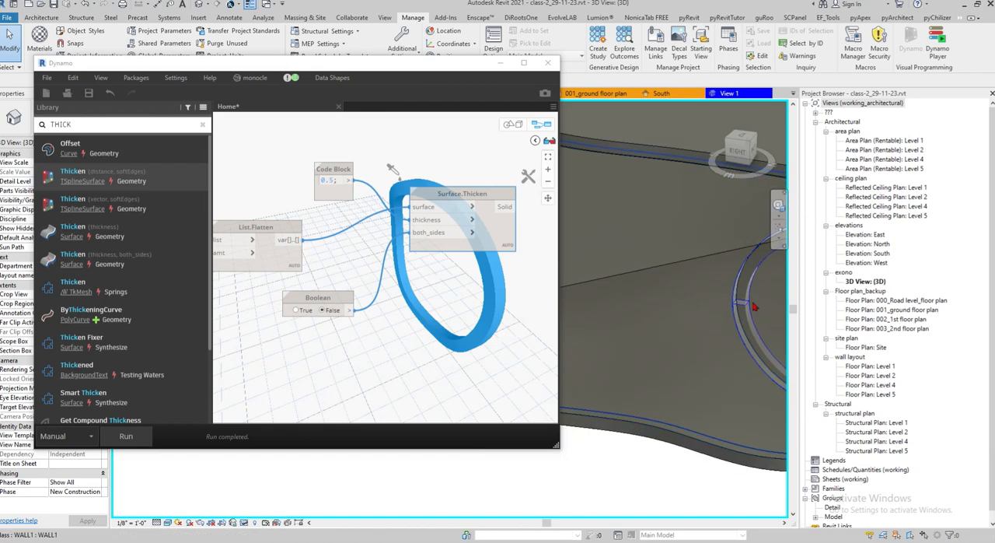
{"action": "scroll", "coordinate": [608, 250], "scroll_direction": "down", "scroll_amount": 3}
{"action": "scroll", "coordinate": [681, 252], "scroll_direction": "up", "scroll_amount": 2}
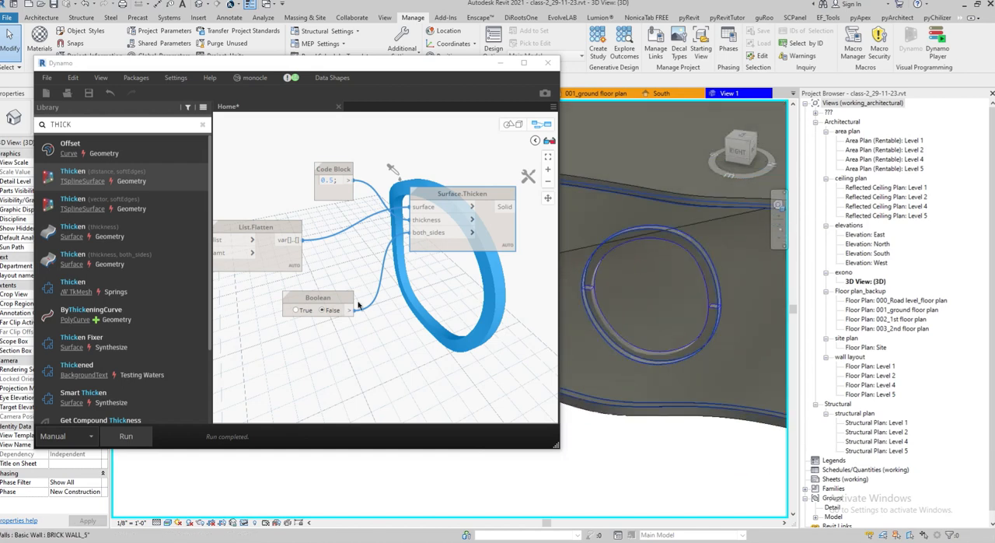
{"action": "scroll", "coordinate": [596, 244], "scroll_direction": "up", "scroll_amount": 4}
{"action": "scroll", "coordinate": [628, 264], "scroll_direction": "down", "scroll_amount": 3}
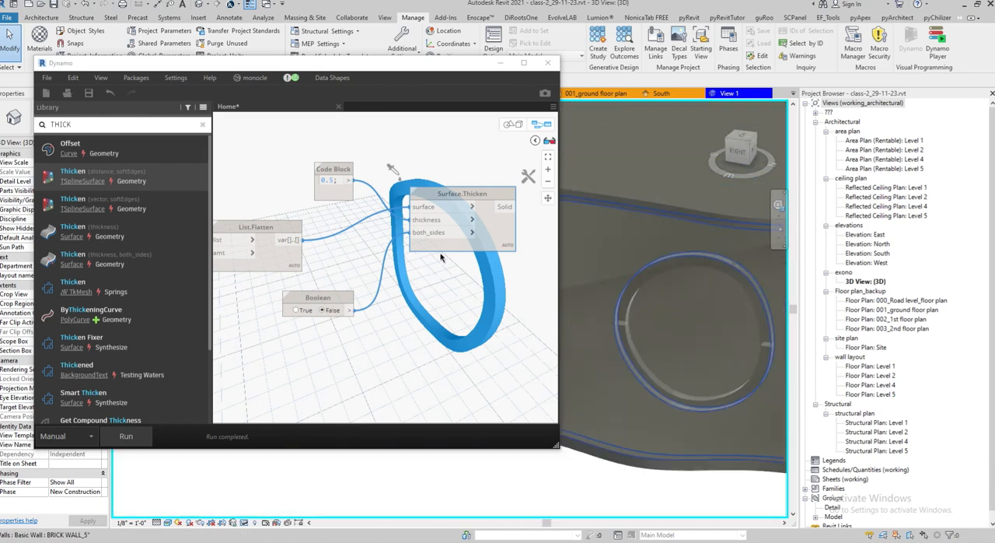
Review the graph from Select Faces to Surface.Thicken, checking the List.Flatten output list and the ring in the Revit view
{"action": "scroll", "coordinate": [473, 279], "scroll_direction": "down", "scroll_amount": 3}
{"action": "scroll", "coordinate": [309, 290], "scroll_direction": "up", "scroll_amount": 4}
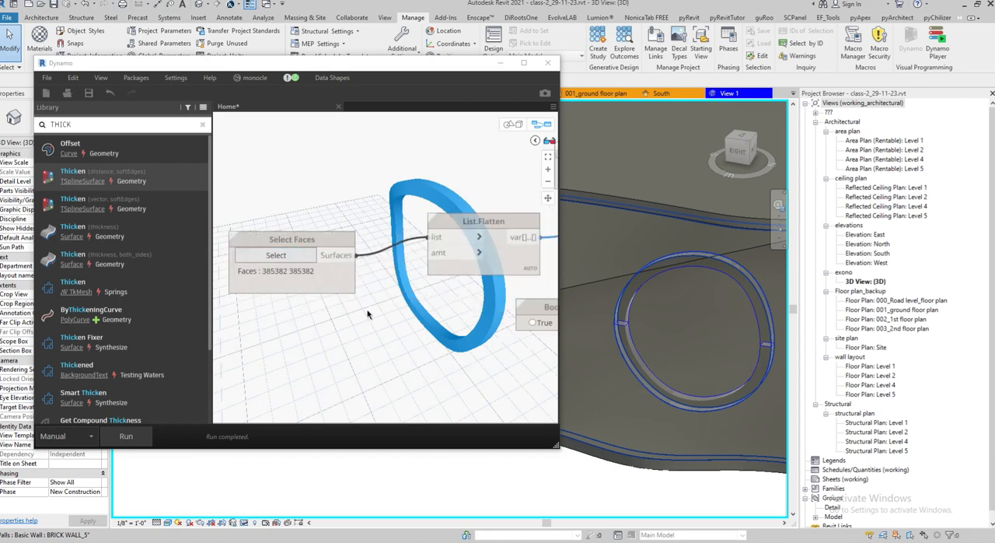
{"action": "left_click", "coordinate": [350, 265]}
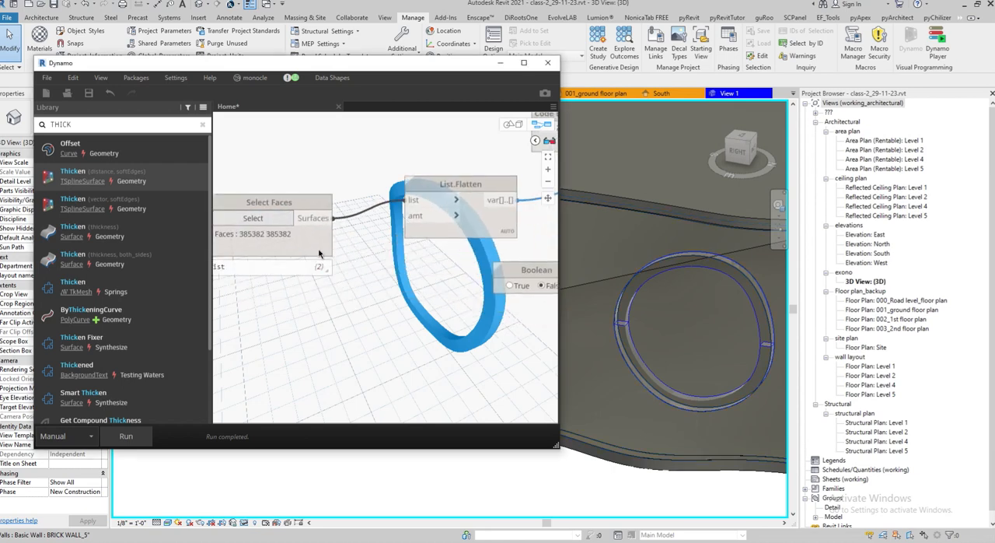
{"action": "middle_click_drag", "start_coordinate": [409, 246], "coordinate": [267, 253]}
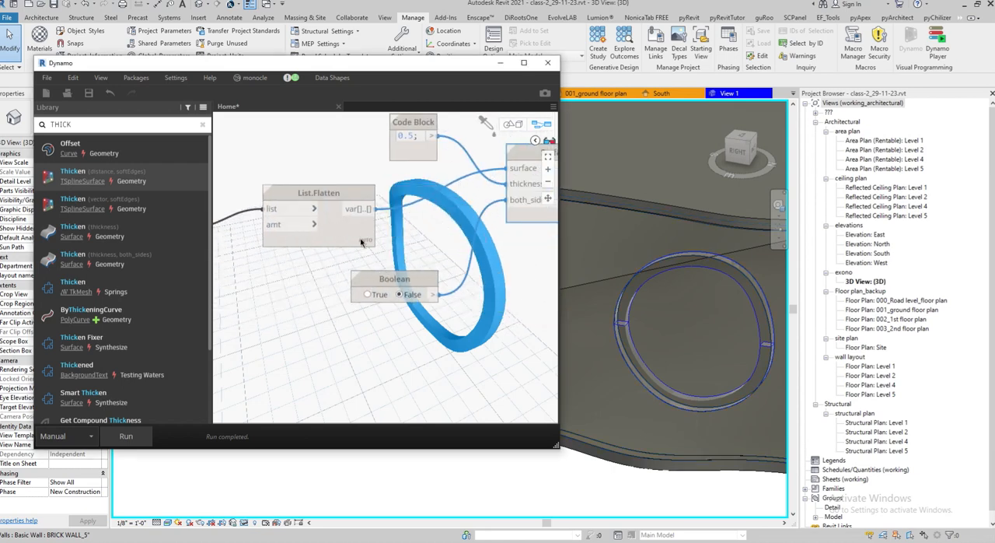
{"action": "mouse_move", "coordinate": [357, 237]}
{"action": "mouse_move", "coordinate": [368, 263]}
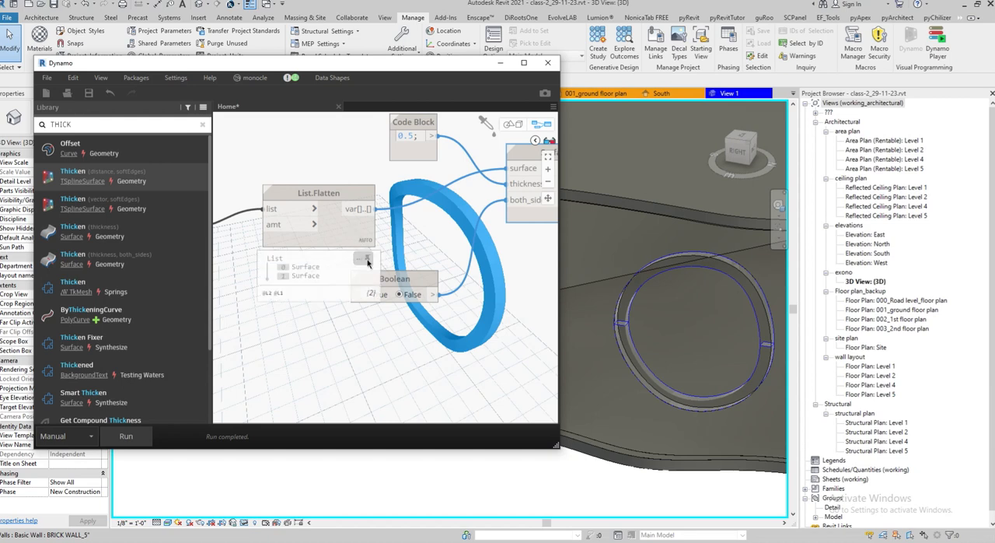
{"action": "left_click_drag", "start_coordinate": [348, 235], "coordinate": [287, 236]}
{"action": "middle_click_drag", "start_coordinate": [419, 218], "coordinate": [282, 232]}
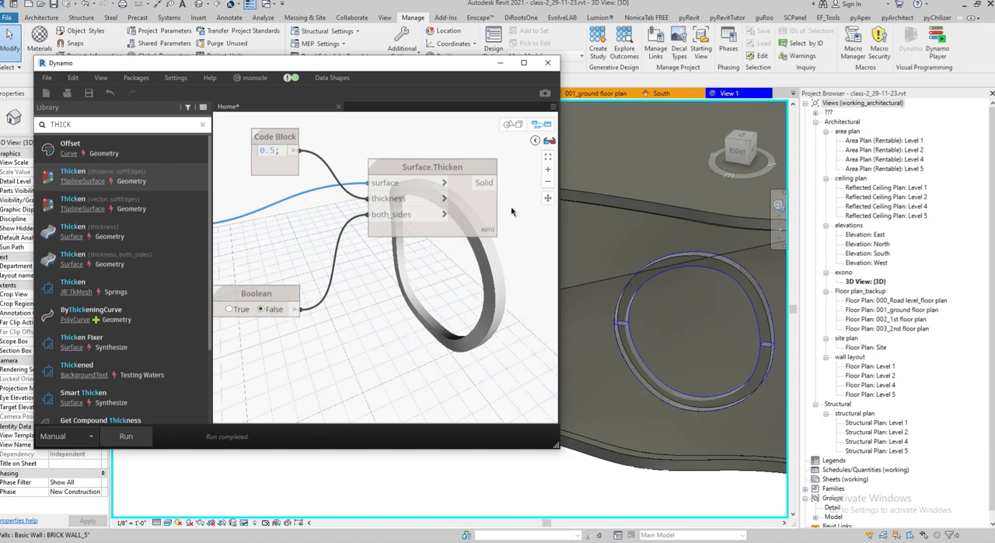
{"action": "middle_click_drag", "start_coordinate": [669, 321], "coordinate": [640, 319]}
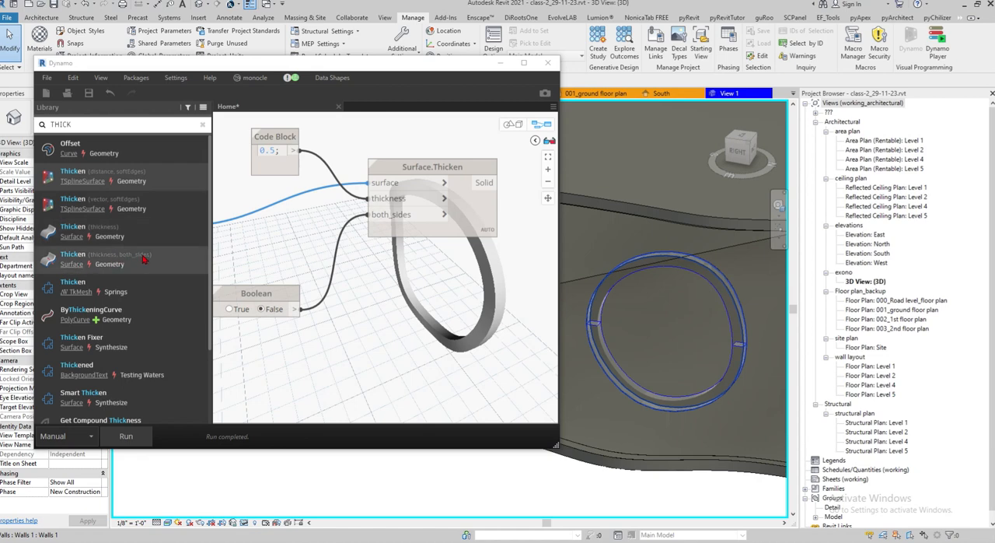
{"action": "middle_click_drag", "start_coordinate": [293, 194], "coordinate": [372, 223]}
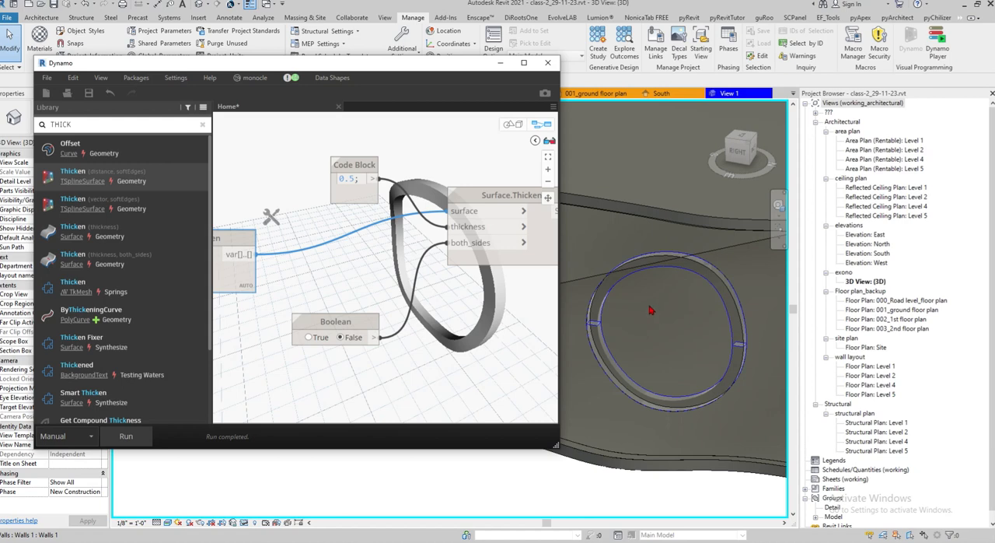
Compare thickening modes by running the graph with the both_sides Boolean set to True and again with it set to False
{"action": "mouse_move", "coordinate": [353, 178]}
{"action": "left_click_drag", "start_coordinate": [351, 321], "coordinate": [359, 287]}
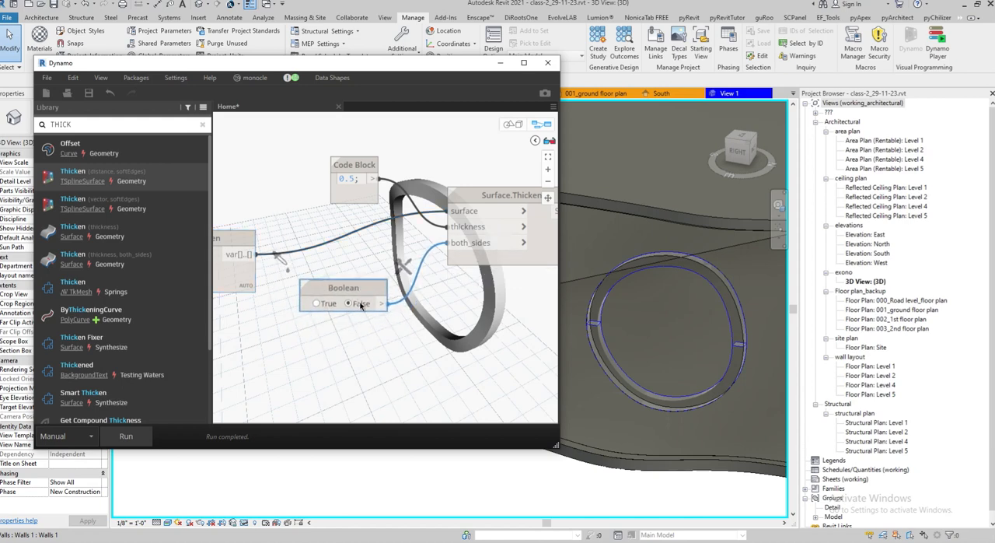
{"action": "left_click", "coordinate": [126, 435]}
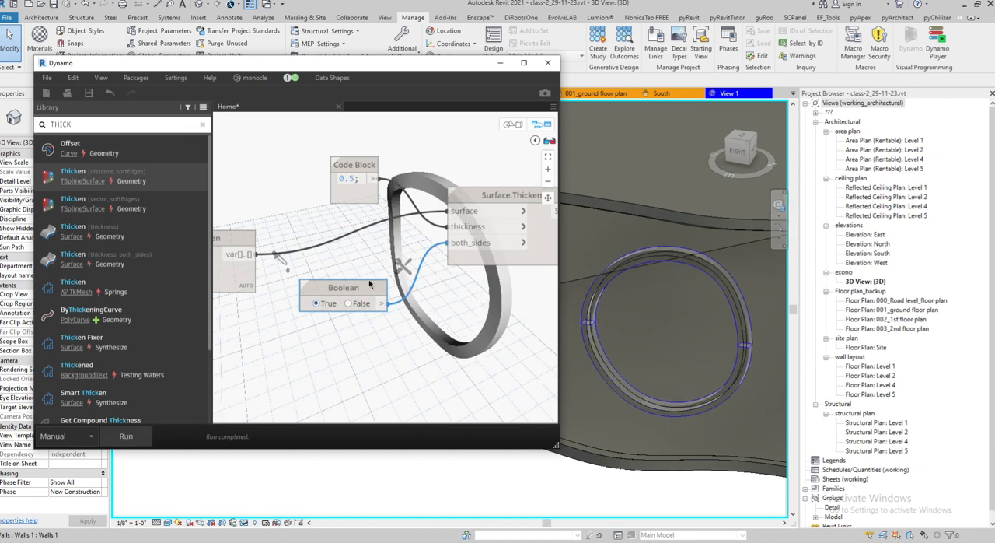
{"action": "left_click", "coordinate": [362, 303]}
{"action": "left_click", "coordinate": [117, 437]}
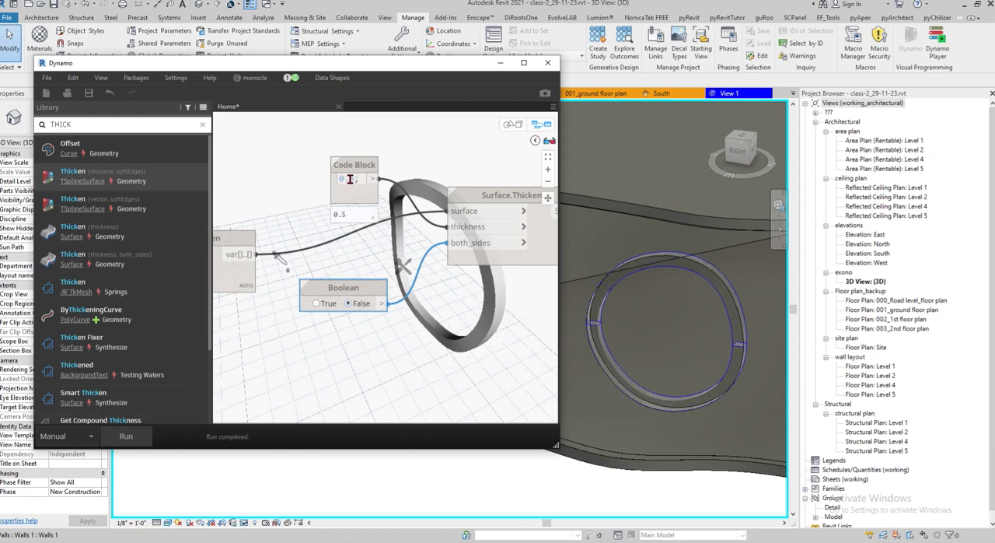
Set the thickness in the Code Block to 0.15 and run the graph
{"action": "type", "text": "15"}
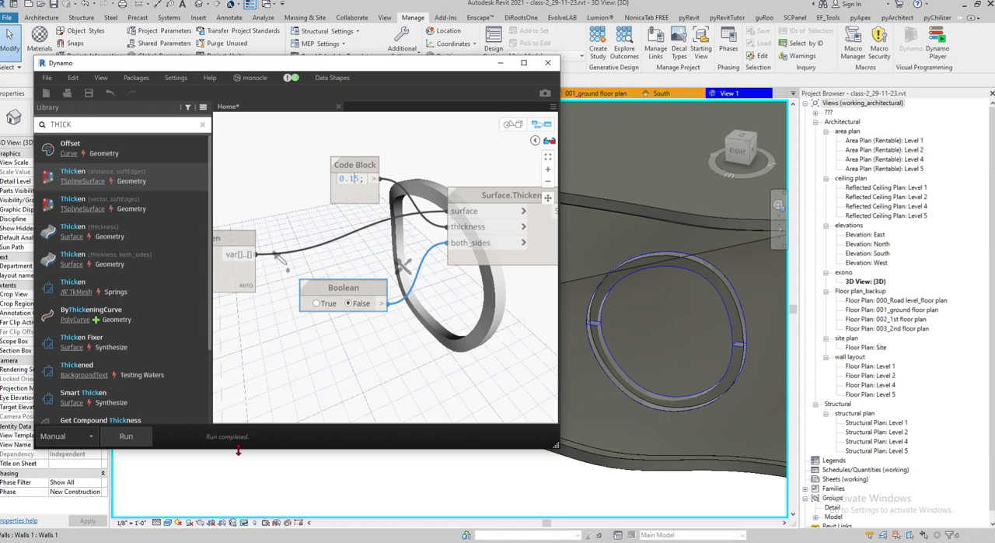
{"action": "left_click", "coordinate": [265, 368]}
{"action": "left_click", "coordinate": [148, 437]}
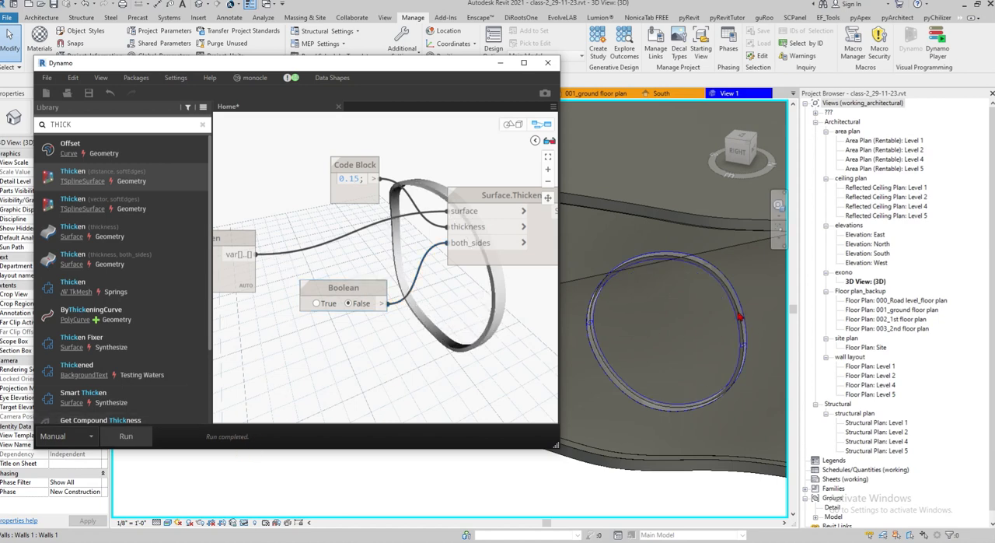
Examine the Surface.Thicken node and its thickened ring, comparing it with the oval wall opening from different angles in the Revit 3D view
{"action": "middle_click_drag", "start_coordinate": [392, 329], "coordinate": [169, 342]}
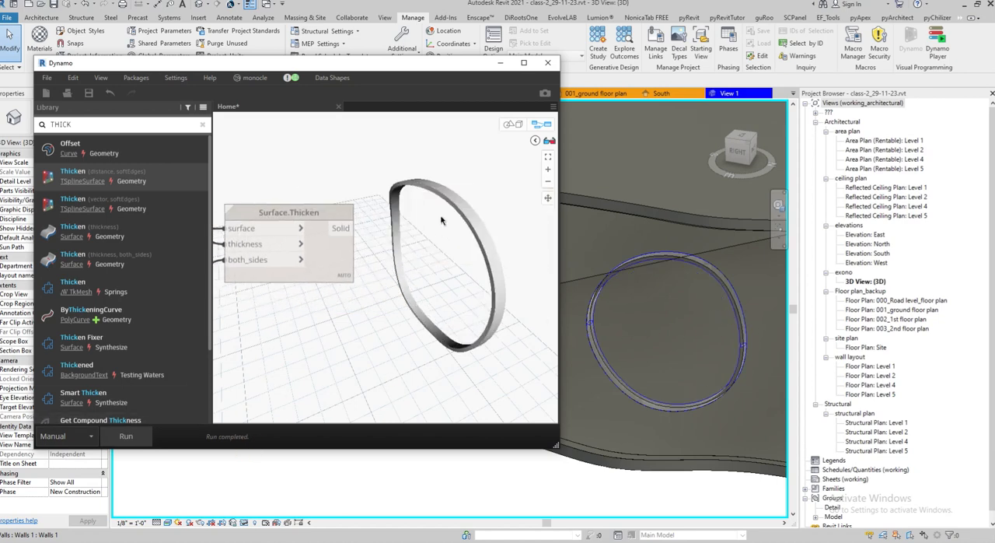
{"action": "scroll", "coordinate": [435, 280], "scroll_direction": "down", "scroll_amount": 3}
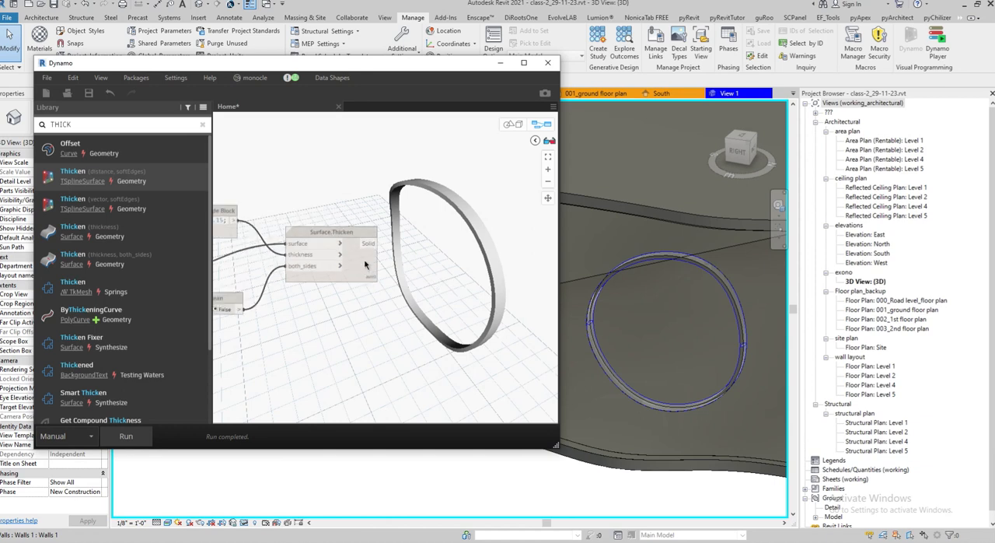
{"action": "left_click", "coordinate": [370, 258]}
{"action": "scroll", "coordinate": [443, 253], "scroll_direction": "down", "scroll_amount": 3}
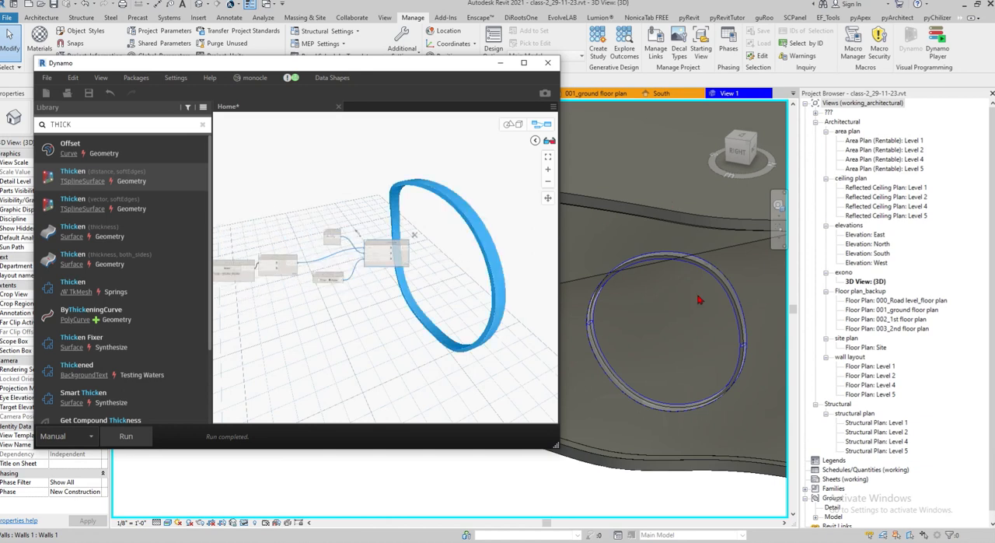
{"action": "scroll", "coordinate": [485, 259], "scroll_direction": "down", "scroll_amount": 3}
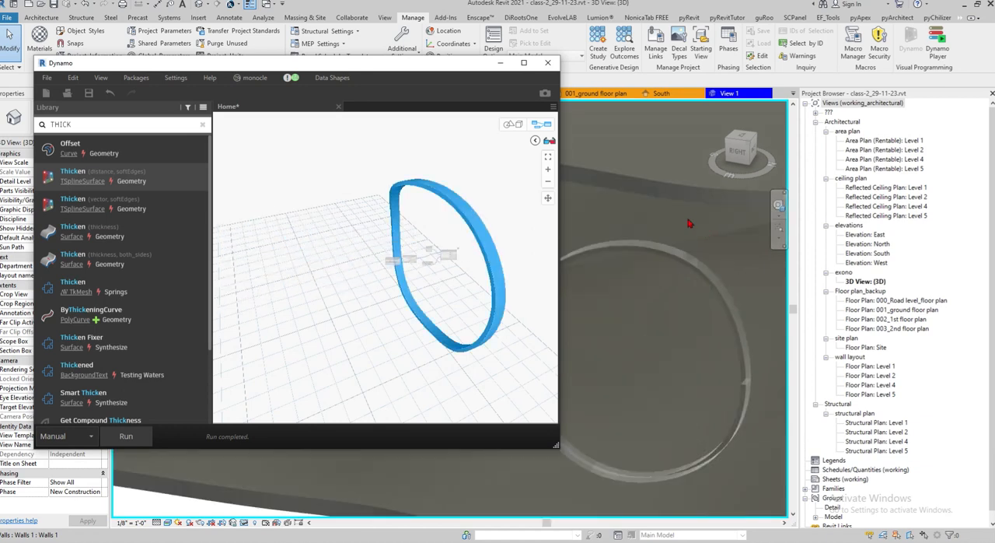
{"action": "middle_click_drag", "start_coordinate": [702, 335], "coordinate": [684, 202], "text": "shift"}
{"action": "middle_click_drag", "start_coordinate": [682, 160], "coordinate": [691, 353], "text": "shift"}
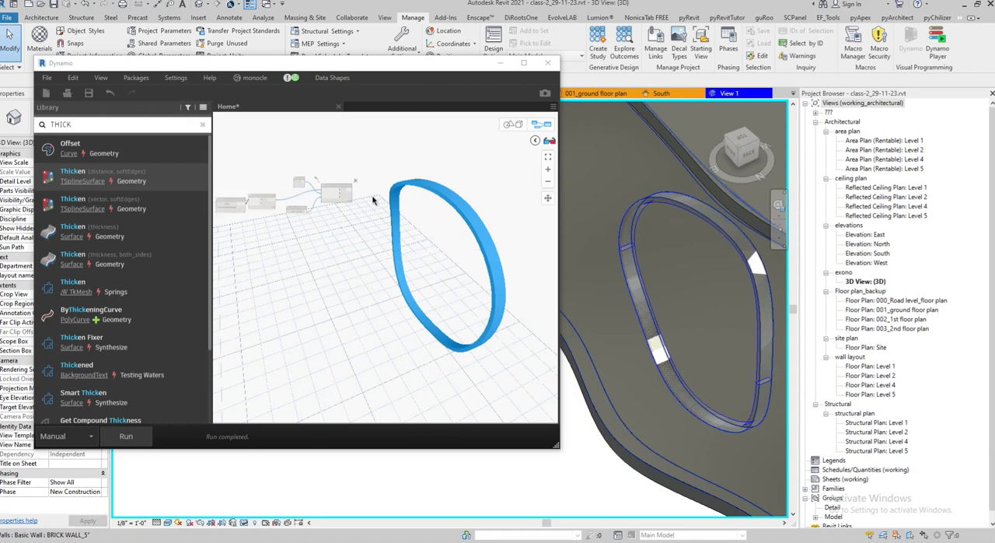
{"action": "key", "text": "ctrl+b"}
{"action": "scroll", "coordinate": [429, 269], "scroll_direction": "up", "scroll_amount": 2}
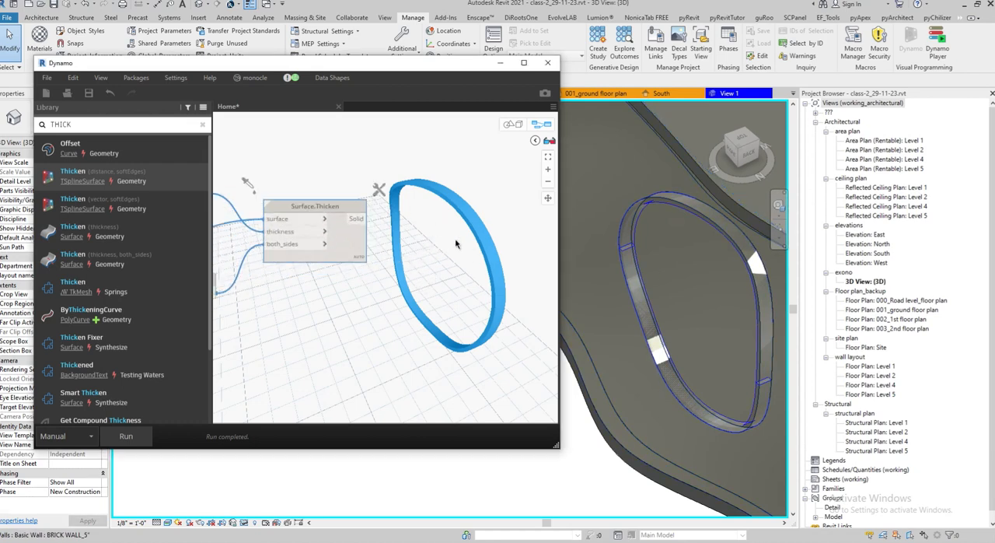
{"action": "left_click_drag", "start_coordinate": [130, 123], "coordinate": [13, 123]}
{"action": "type", "text": "GEOM"}
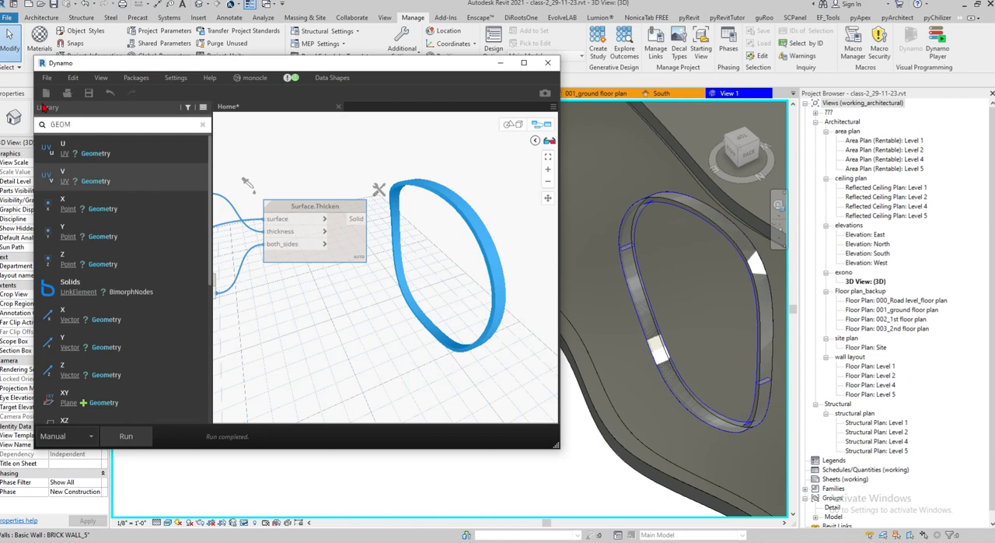
{"action": "key", "text": "BackSpace"}
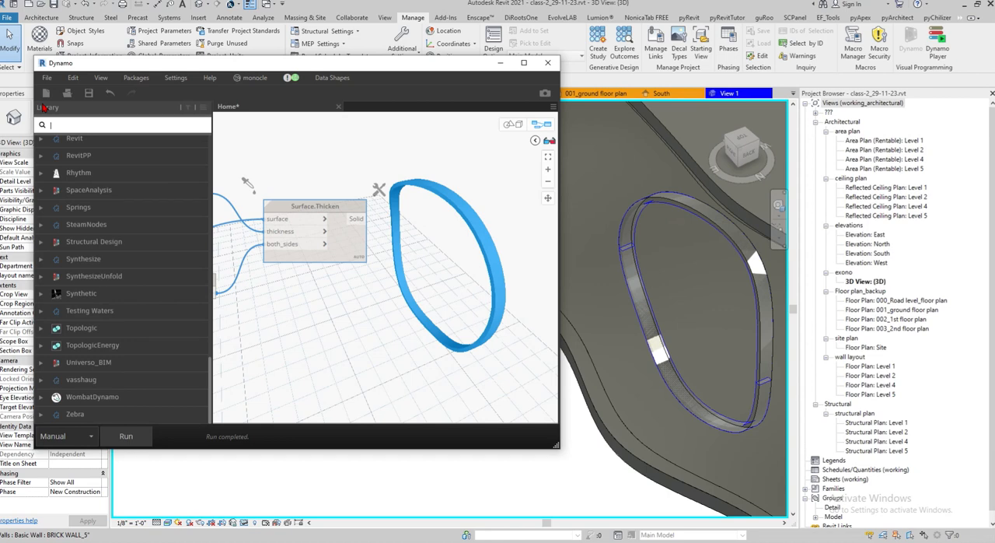
Search the node library for DIRECTSHAPE and place the Revit DirectShape.ByGeometry node beside Surface.Thicken
{"action": "type", "text": "DIRECT"}
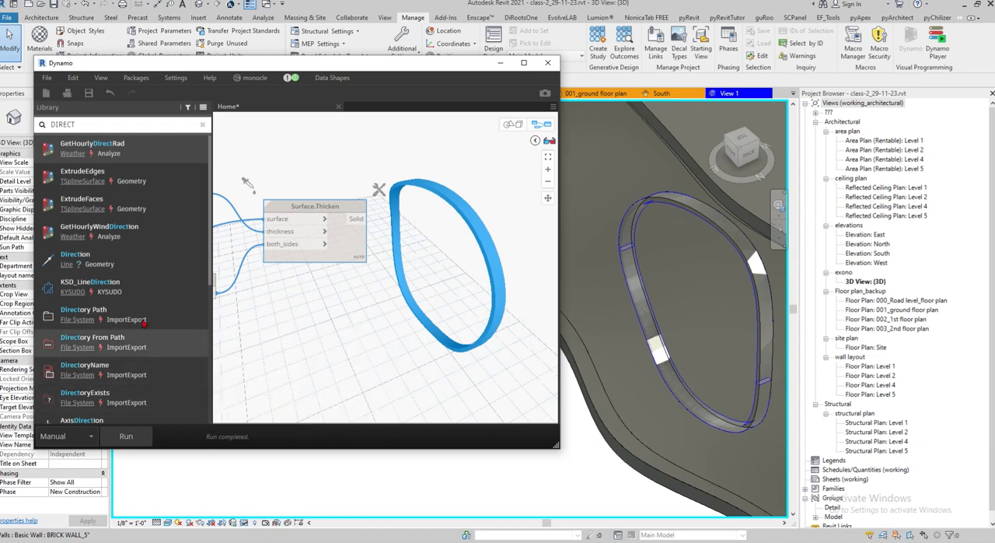
{"action": "type", "text": "AHPE"}
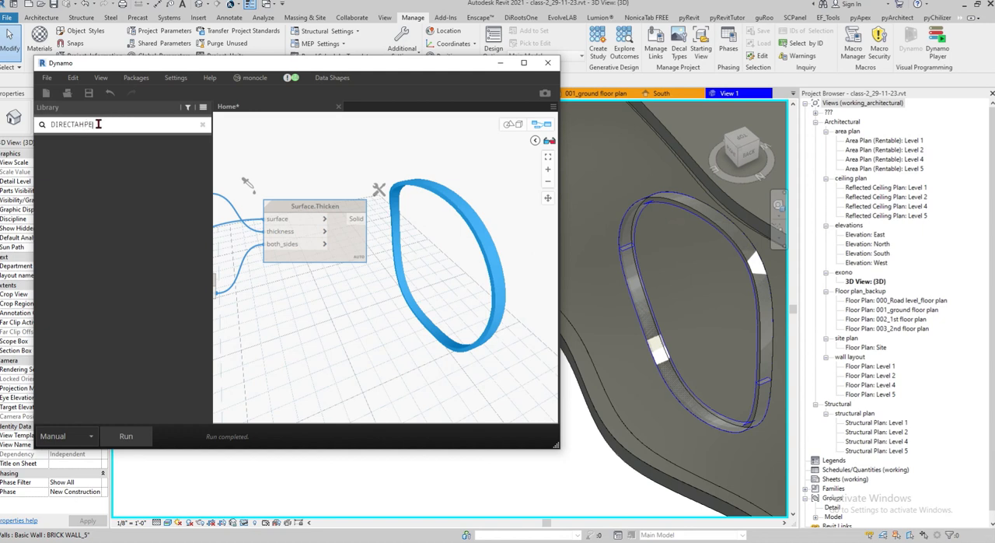
{"action": "left_click_drag", "start_coordinate": [98, 124], "coordinate": [31, 123]}
{"action": "type", "text": "DIRECT"}
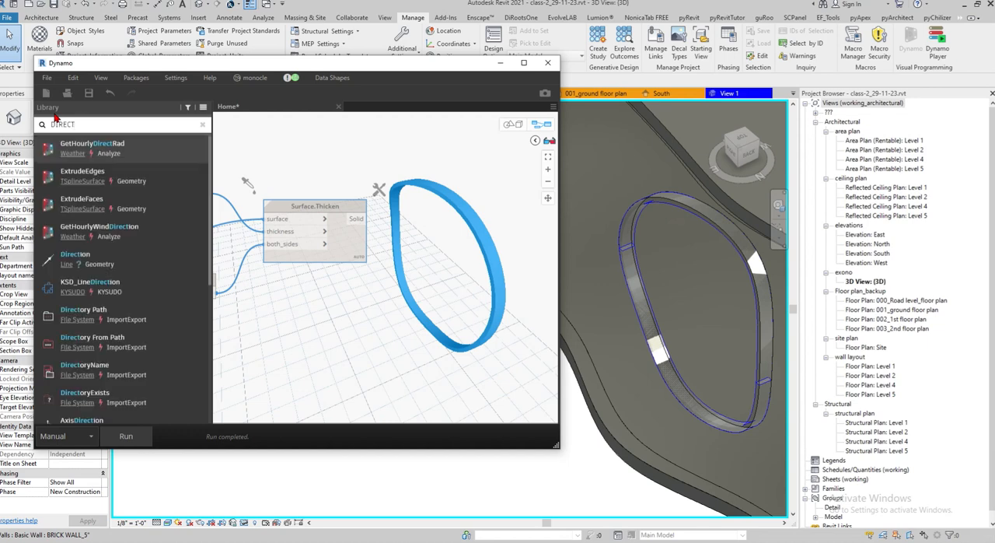
{"action": "type", "text": "SHAPE"}
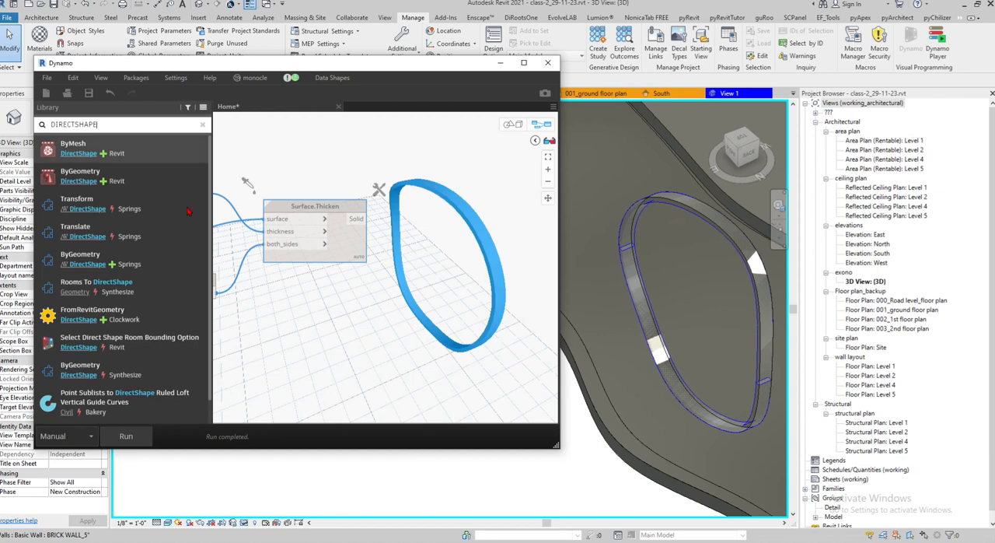
{"action": "mouse_move", "coordinate": [87, 177]}
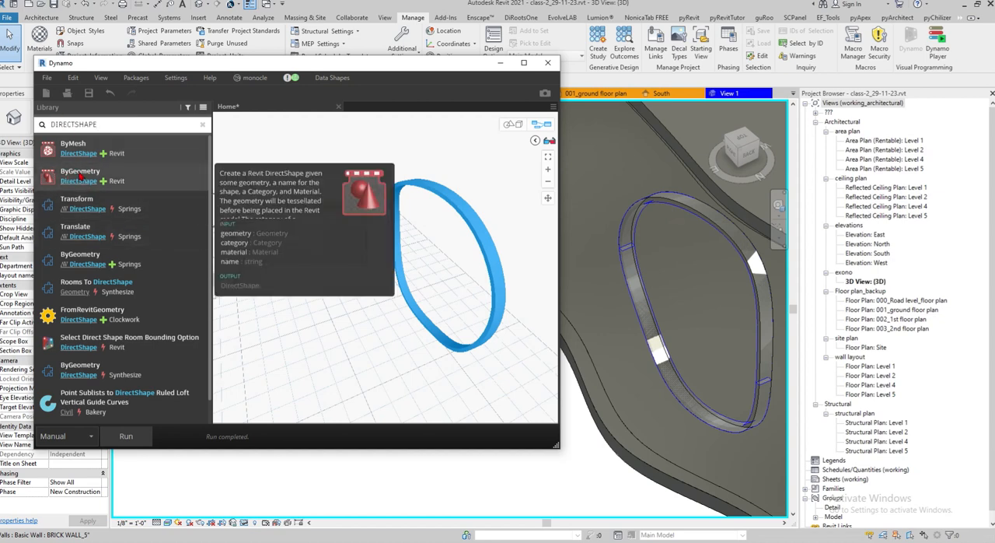
{"action": "left_click", "coordinate": [80, 177]}
{"action": "left_click_drag", "start_coordinate": [480, 326], "coordinate": [513, 239]}
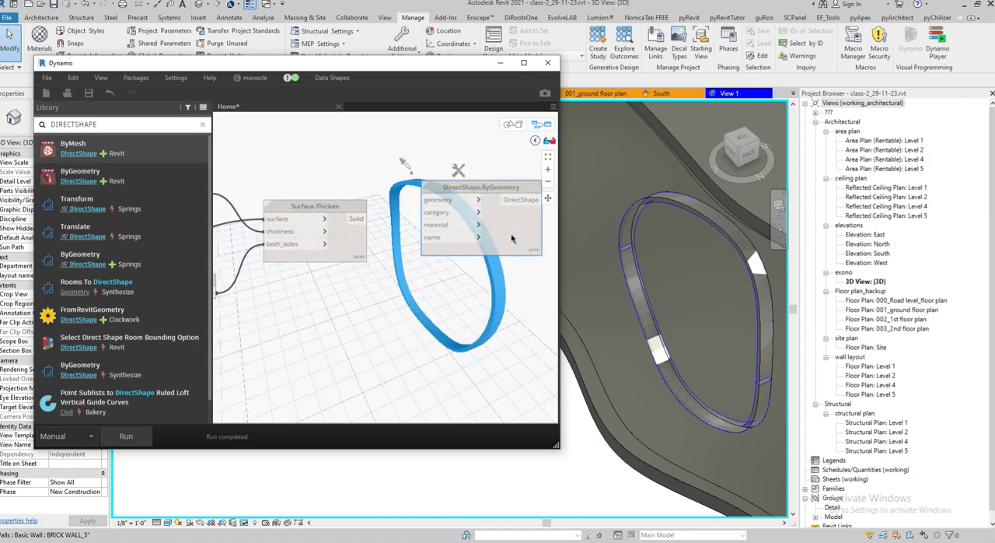
Connect the Solid output of Surface.Thicken to the geometry input of DirectShape.ByGeometry and move the new node farther from Surface.Thicken
{"action": "left_click_drag", "start_coordinate": [360, 220], "coordinate": [449, 198]}
{"action": "left_click", "coordinate": [449, 198]}
{"action": "left_click_drag", "start_coordinate": [516, 237], "coordinate": [548, 289]}
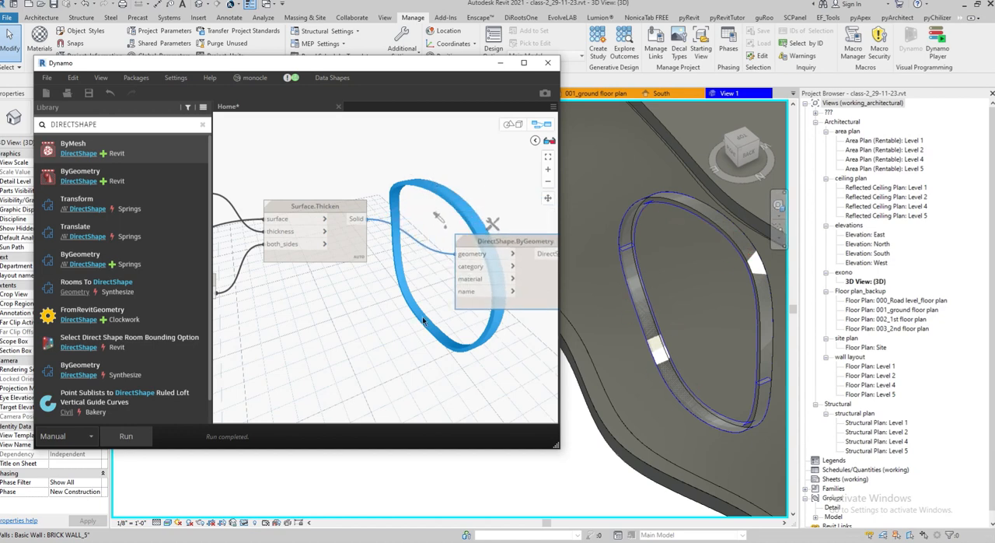
Search the node library for category nodes and add the Revit Categories selection node to the graph
{"action": "right_click", "coordinate": [325, 322]}
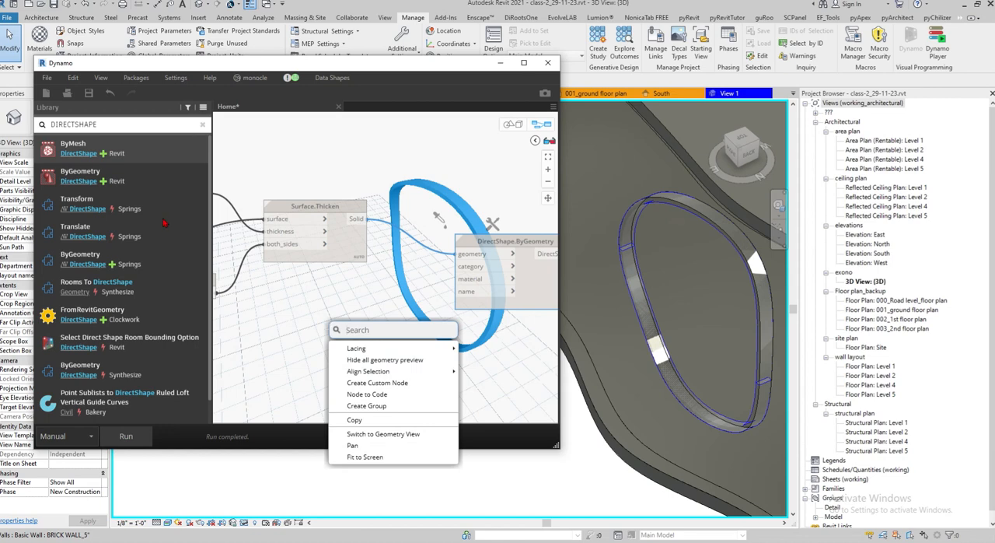
{"action": "left_click_drag", "start_coordinate": [101, 124], "coordinate": [25, 124]}
{"action": "type", "text": "C"}
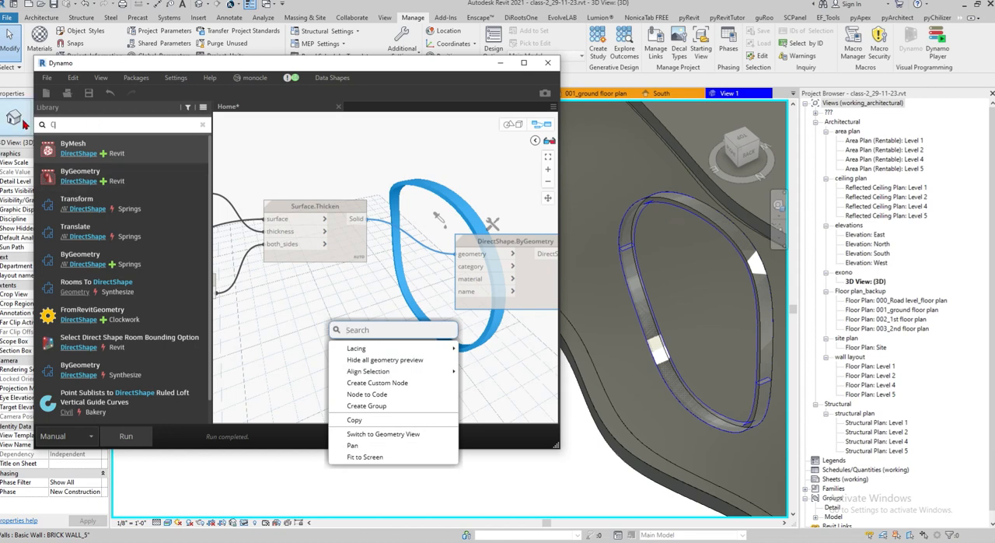
{"action": "type", "text": "AQTEGO"}
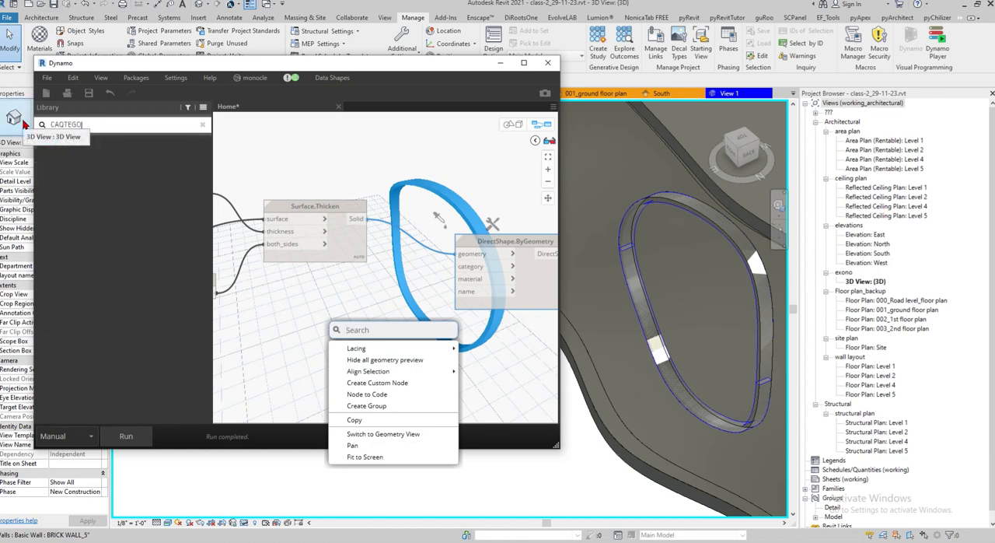
{"action": "type", "text": "RY"}
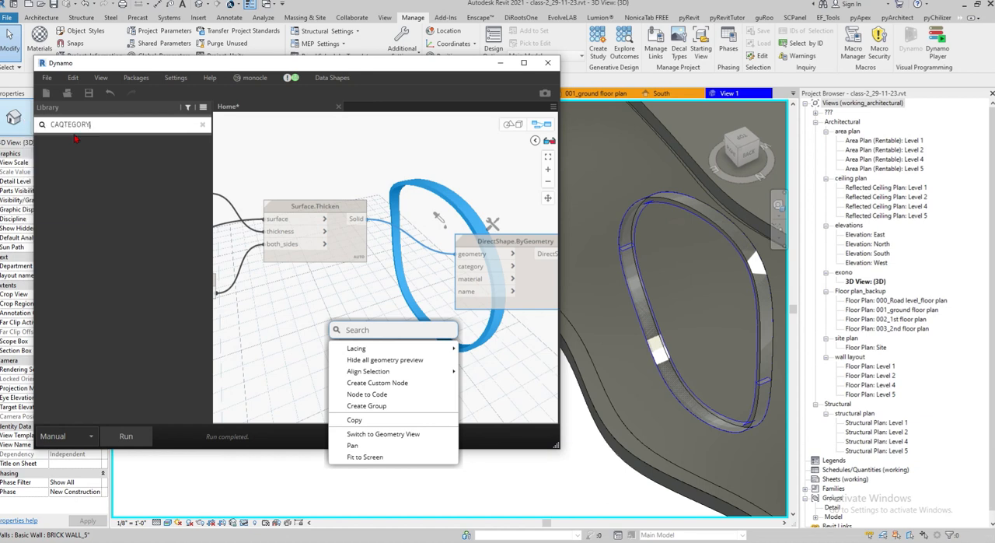
{"action": "left_click_drag", "start_coordinate": [90, 124], "coordinate": [28, 123]}
{"action": "type", "text": "C"}
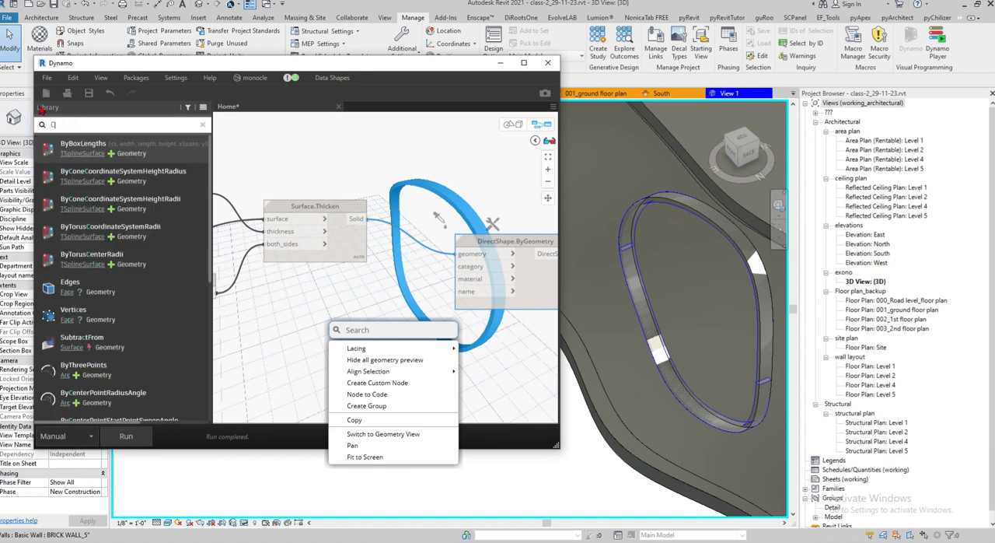
{"action": "type", "text": "ATEGOR"}
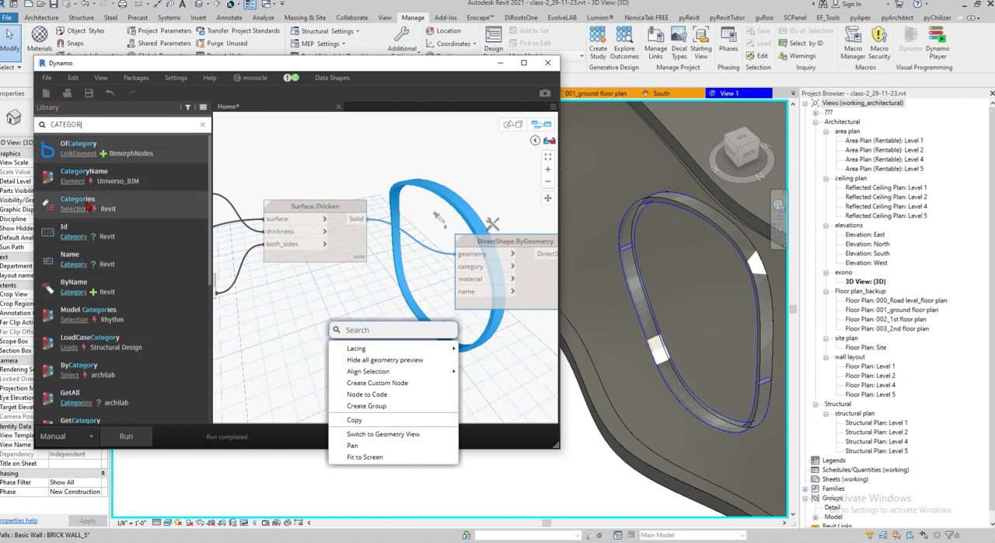
{"action": "left_click", "coordinate": [77, 200]}
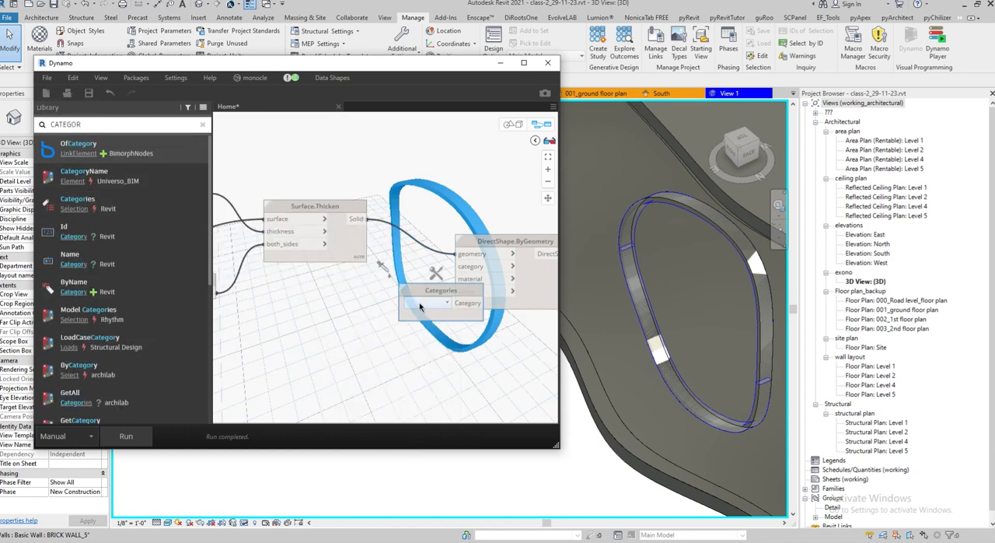
Set the Categories node to Windows
{"action": "left_click", "coordinate": [420, 307]}
{"action": "scroll", "coordinate": [439, 424], "scroll_direction": "down", "scroll_amount": 3}
{"action": "scroll", "coordinate": [439, 423], "scroll_direction": "down", "scroll_amount": 10}
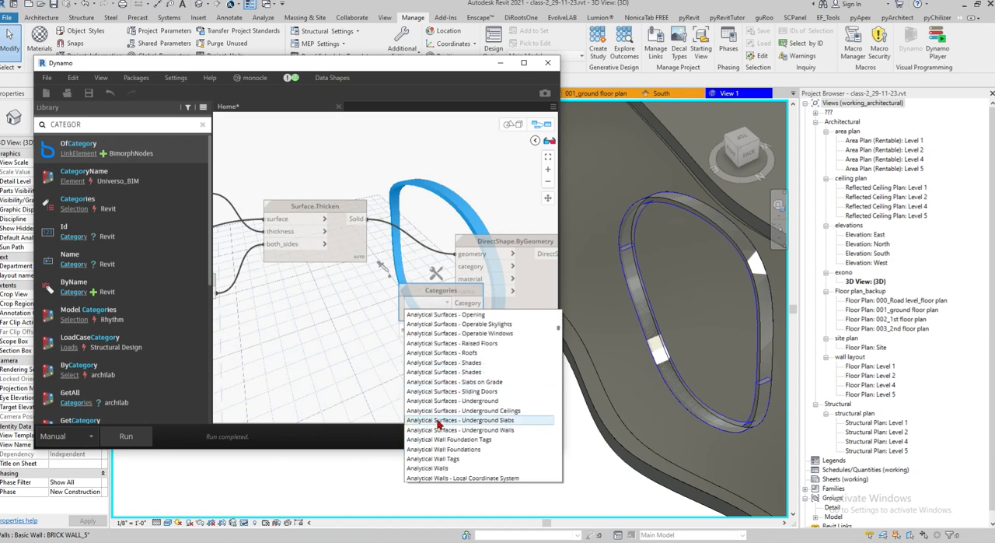
{"action": "scroll", "coordinate": [439, 423], "scroll_direction": "down", "scroll_amount": 15}
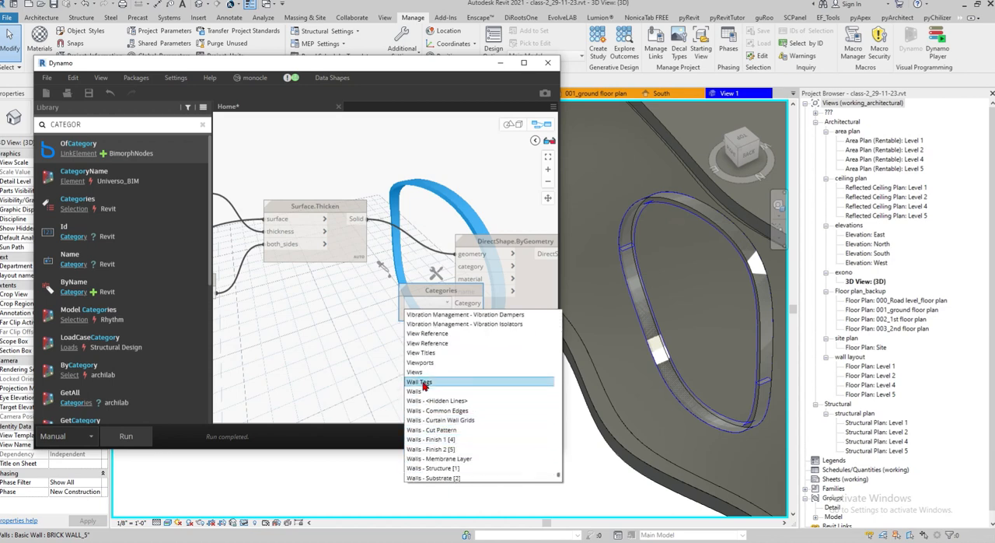
{"action": "scroll", "coordinate": [429, 424], "scroll_direction": "down", "scroll_amount": 5}
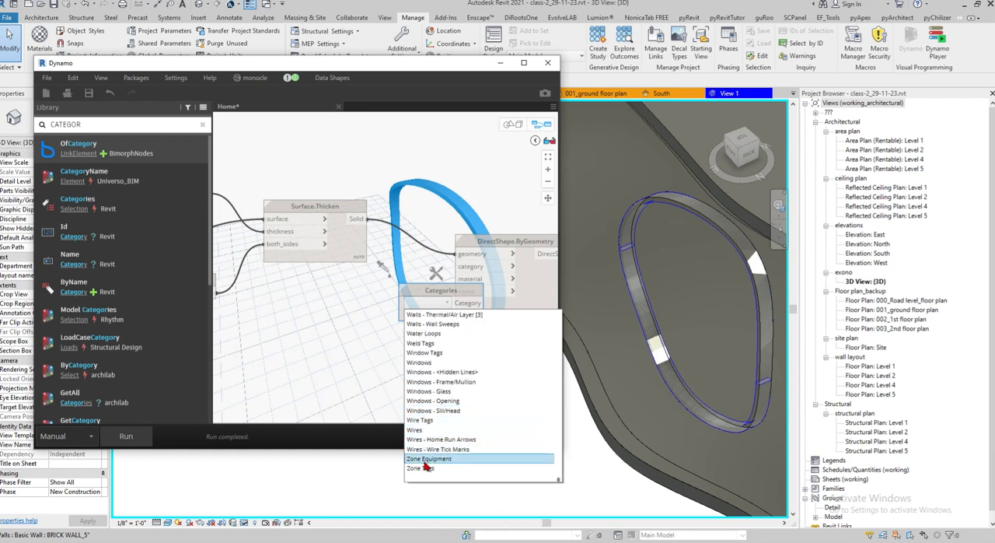
{"action": "left_click", "coordinate": [424, 362]}
Connect the Categories node to the category input of DirectShape.ByGeometry and arrange it directly below Surface.Thicken
{"action": "left_click_drag", "start_coordinate": [418, 291], "coordinate": [308, 297]}
{"action": "left_click_drag", "start_coordinate": [370, 308], "coordinate": [458, 266]}
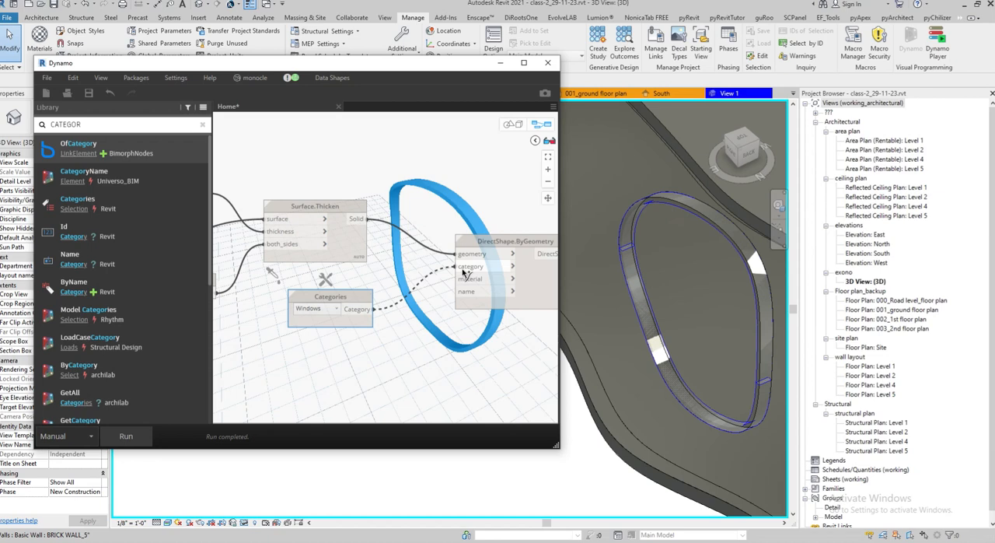
{"action": "middle_click_drag", "start_coordinate": [389, 303], "coordinate": [322, 275]}
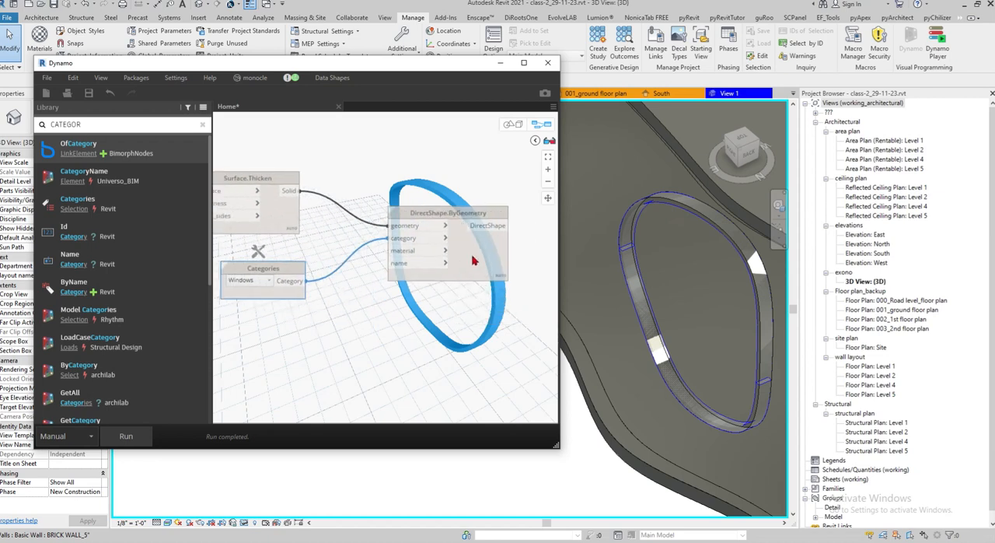
{"action": "left_click_drag", "start_coordinate": [473, 256], "coordinate": [538, 262]}
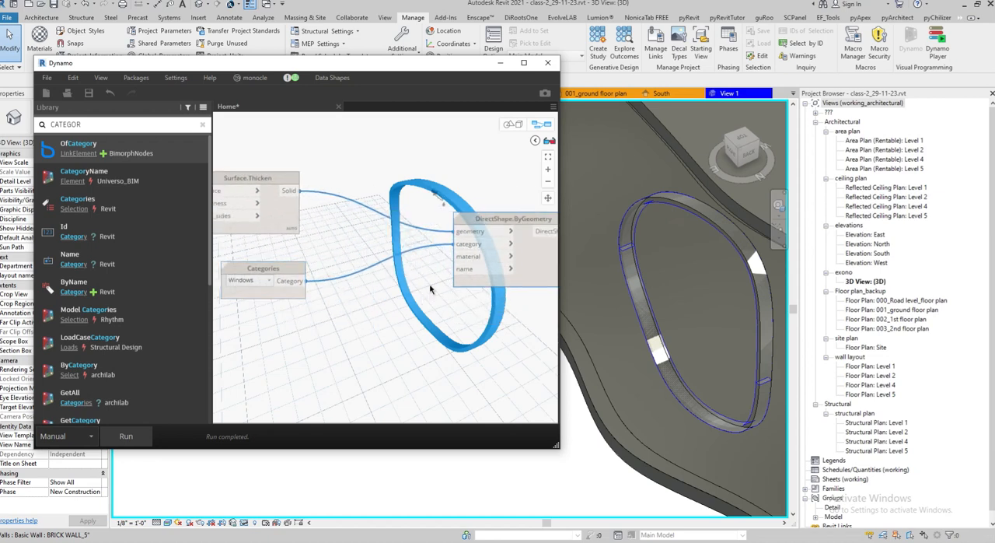
{"action": "left_click_drag", "start_coordinate": [269, 282], "coordinate": [259, 260]}
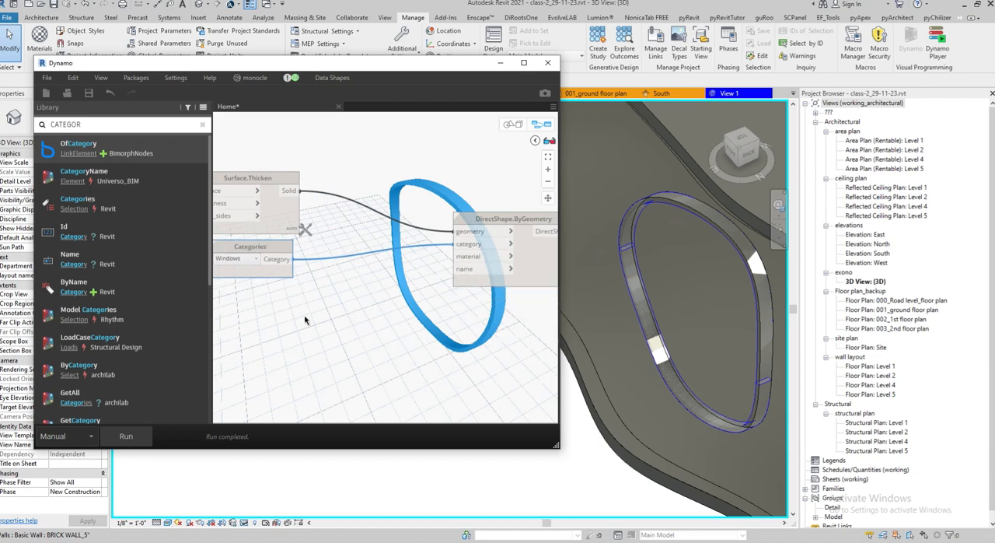
Create a Code Block containing "FRAME", connect it to the name input of DirectShape.ByGeometry, and place it below that node
{"action": "double_click", "coordinate": [264, 337]}
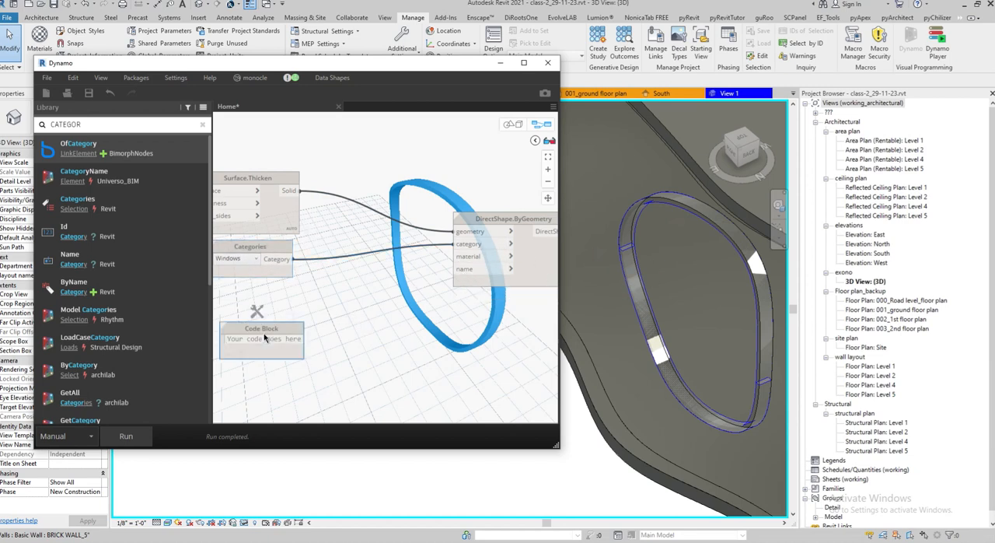
{"action": "type", "text": "\"FRAME"}
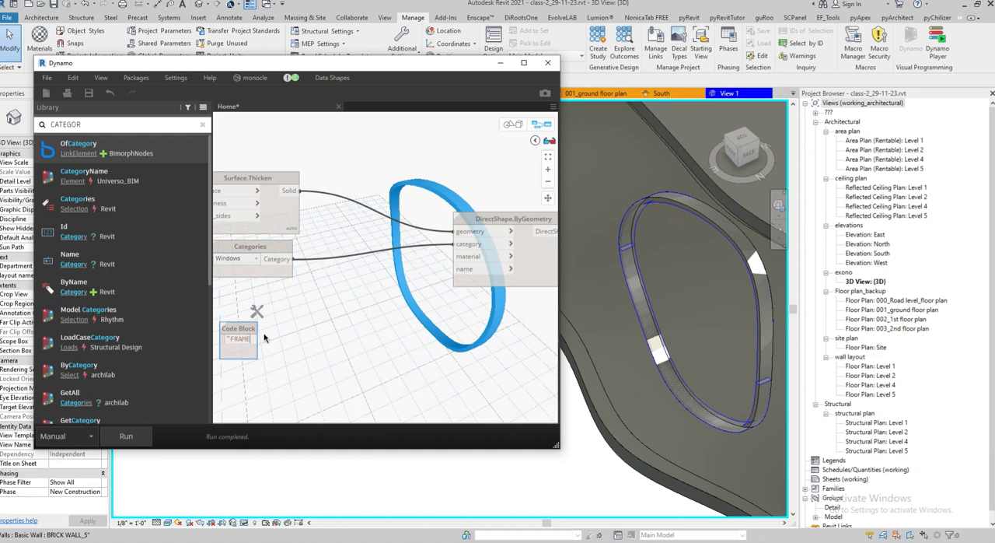
{"action": "left_click", "coordinate": [321, 344]}
{"action": "left_click_drag", "start_coordinate": [267, 339], "coordinate": [509, 220]}
{"action": "scroll", "coordinate": [343, 185], "scroll_direction": "down", "scroll_amount": 4}
{"action": "scroll", "coordinate": [428, 190], "scroll_direction": "up", "scroll_amount": 2}
{"action": "left_click_drag", "start_coordinate": [246, 281], "coordinate": [476, 311]}
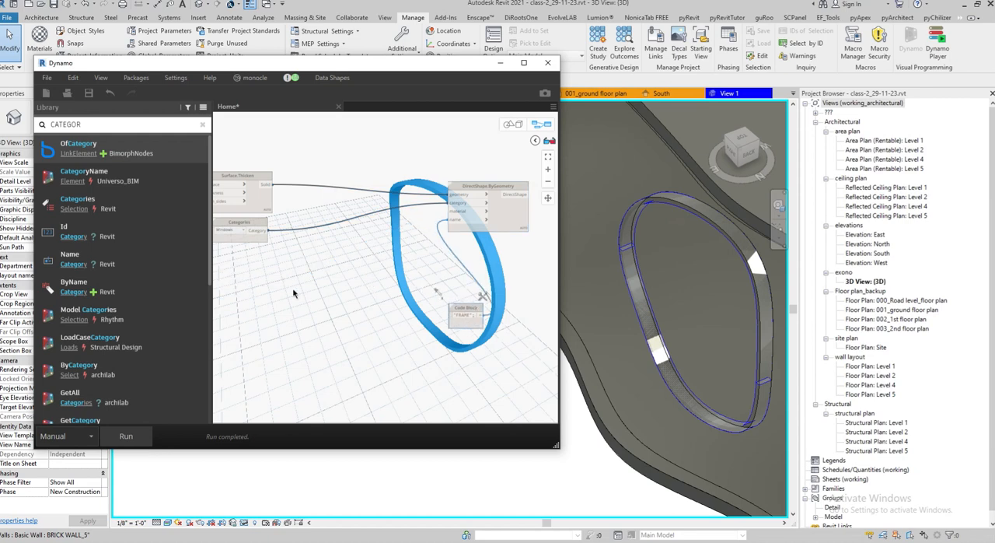
Add an empty Code Block and position it directly below the Categories node
{"action": "middle_click_drag", "start_coordinate": [294, 293], "coordinate": [369, 296]}
{"action": "middle_click_drag", "start_coordinate": [457, 243], "coordinate": [384, 246]}
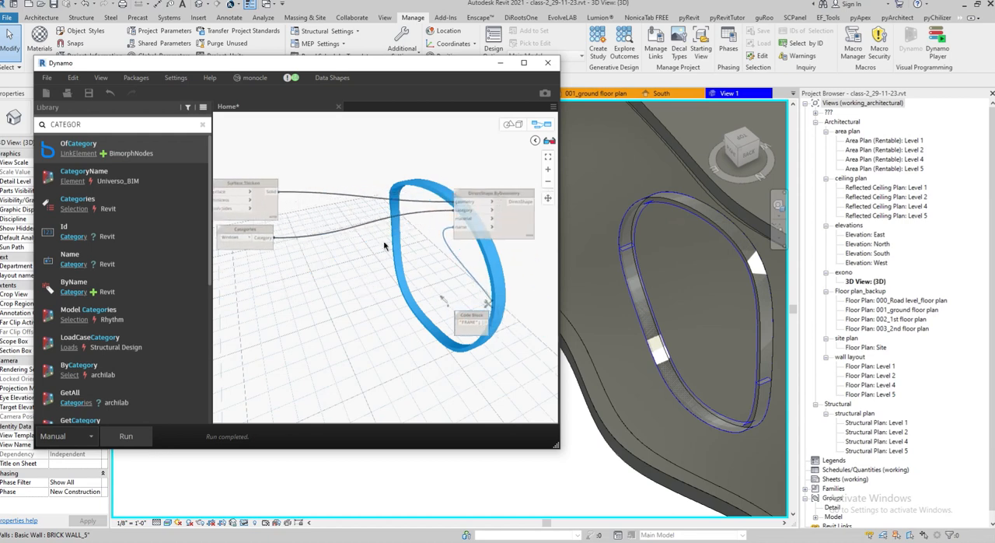
{"action": "right_click", "coordinate": [272, 289]}
{"action": "double_click", "coordinate": [267, 292]}
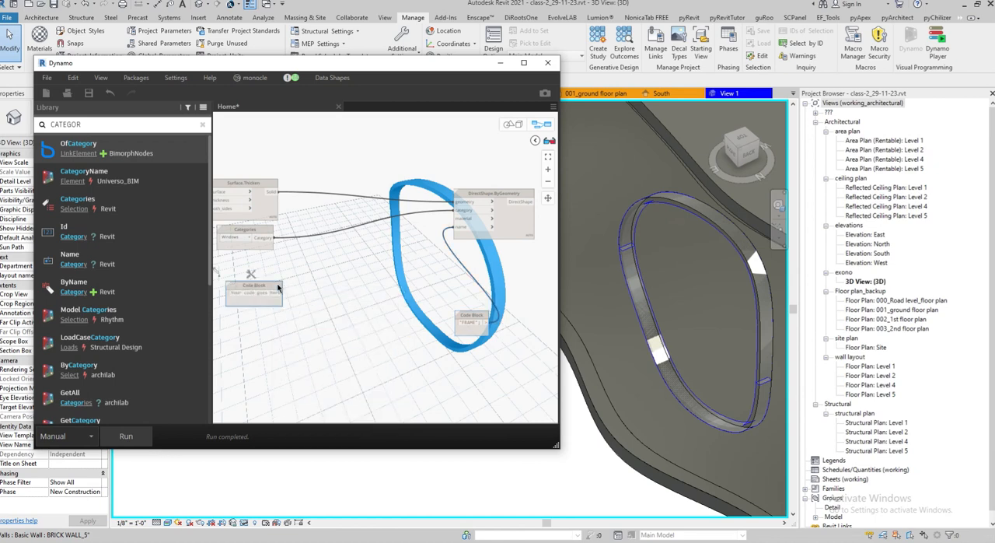
{"action": "left_click_drag", "start_coordinate": [277, 288], "coordinate": [270, 267]}
Search the node library for MATERIAL and add a Material.ByName node beside the empty Code Block
{"action": "double_click", "coordinate": [52, 126]}
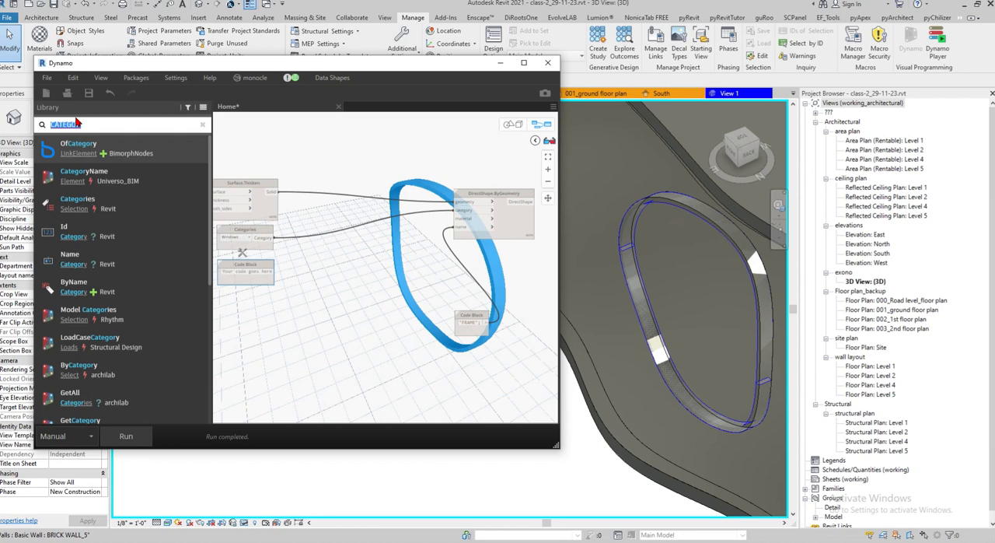
{"action": "type", "text": "M"}
{"action": "type", "text": "AL"}
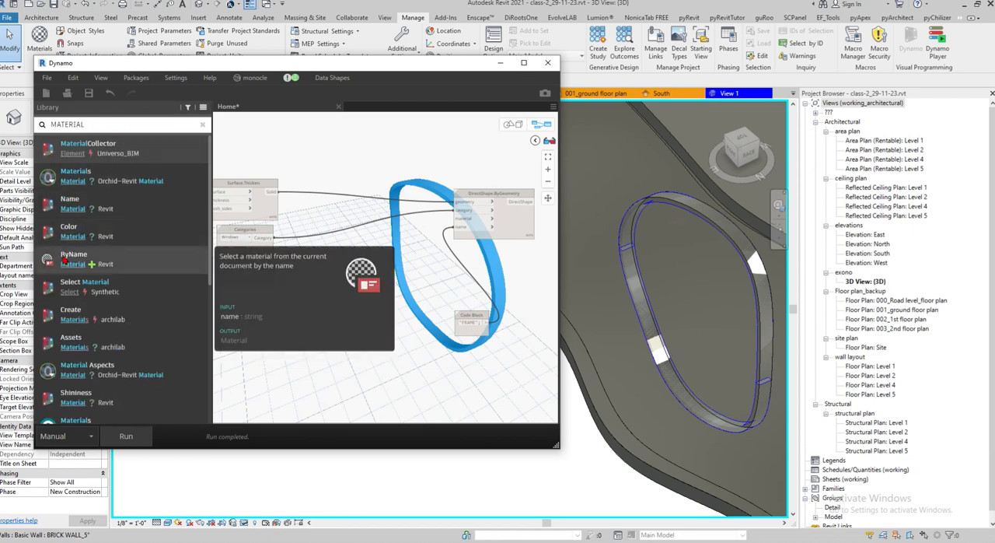
{"action": "left_click", "coordinate": [85, 260]}
{"action": "scroll", "coordinate": [320, 290], "scroll_direction": "up", "scroll_amount": 1}
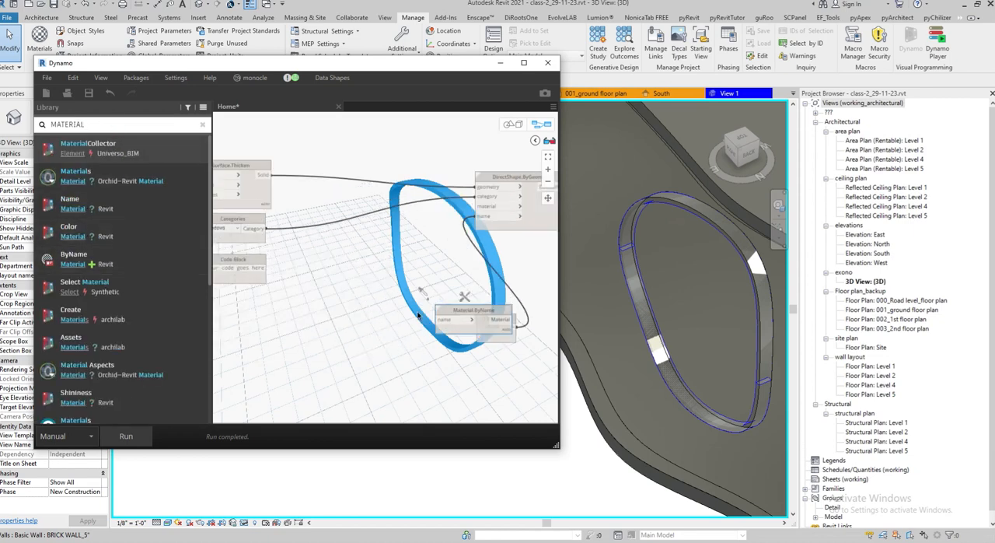
{"action": "left_click_drag", "start_coordinate": [436, 310], "coordinate": [318, 256]}
{"action": "middle_click_drag", "start_coordinate": [261, 289], "coordinate": [350, 297]}
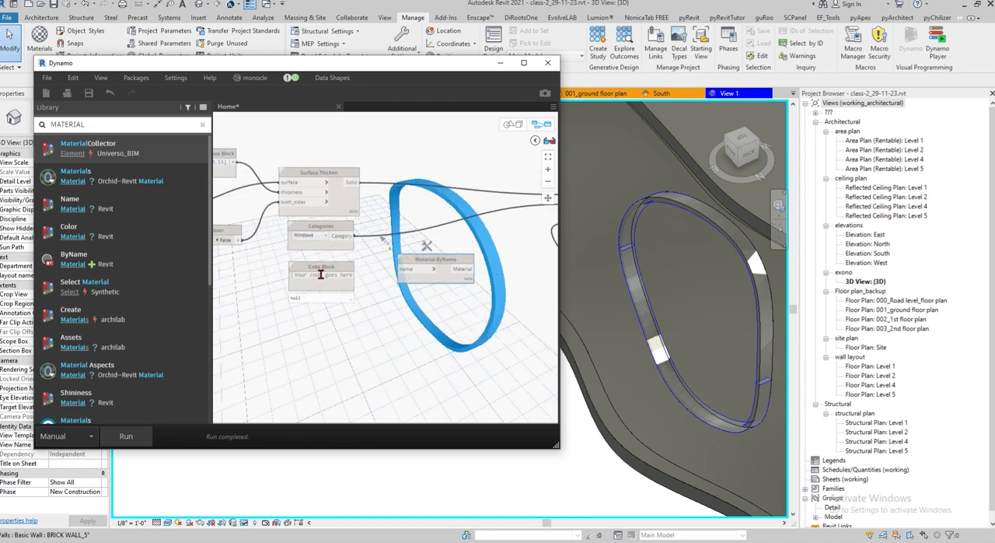
Look up wood materials in Revit's Material Browser and examine the Sash material, leaving the project materials unedited
{"action": "left_click_drag", "start_coordinate": [192, 65], "coordinate": [190, 179]}
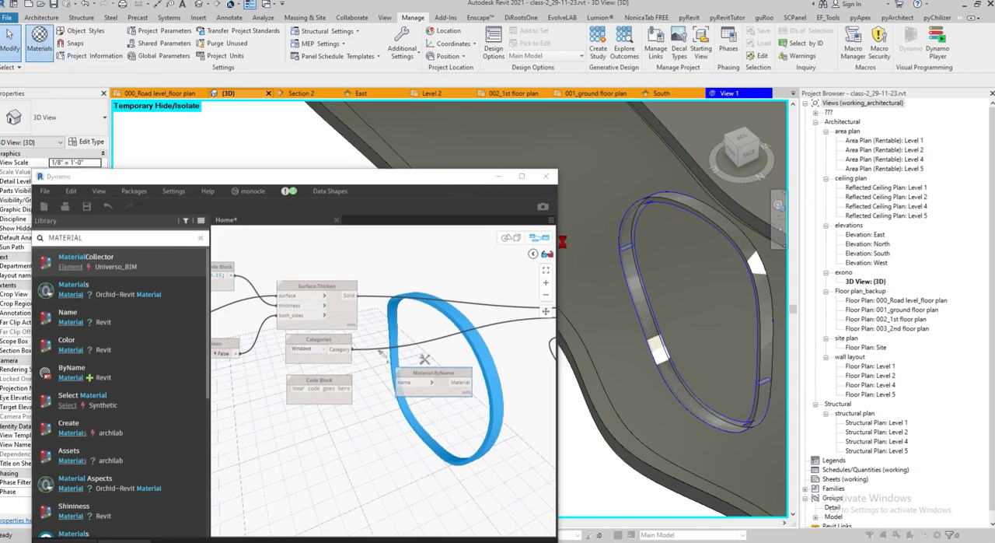
{"action": "scroll", "coordinate": [378, 294], "scroll_direction": "down", "scroll_amount": 4}
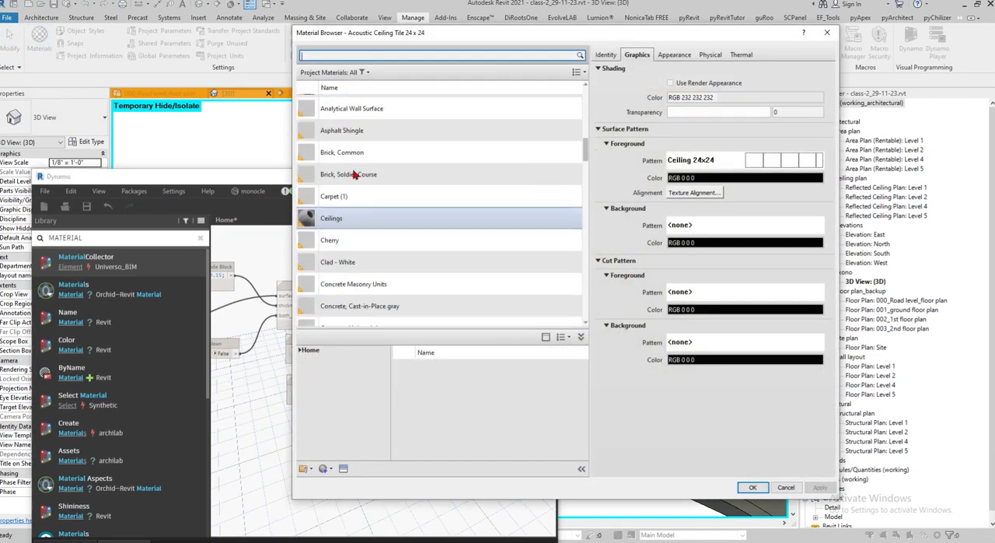
{"action": "left_click", "coordinate": [358, 52]}
{"action": "type", "text": "wOOD"}
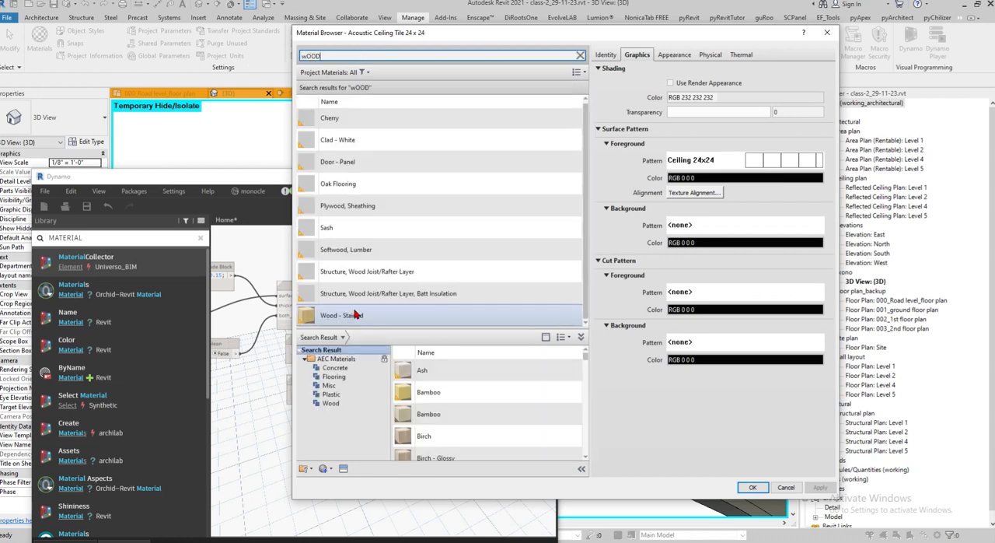
{"action": "left_click", "coordinate": [319, 230]}
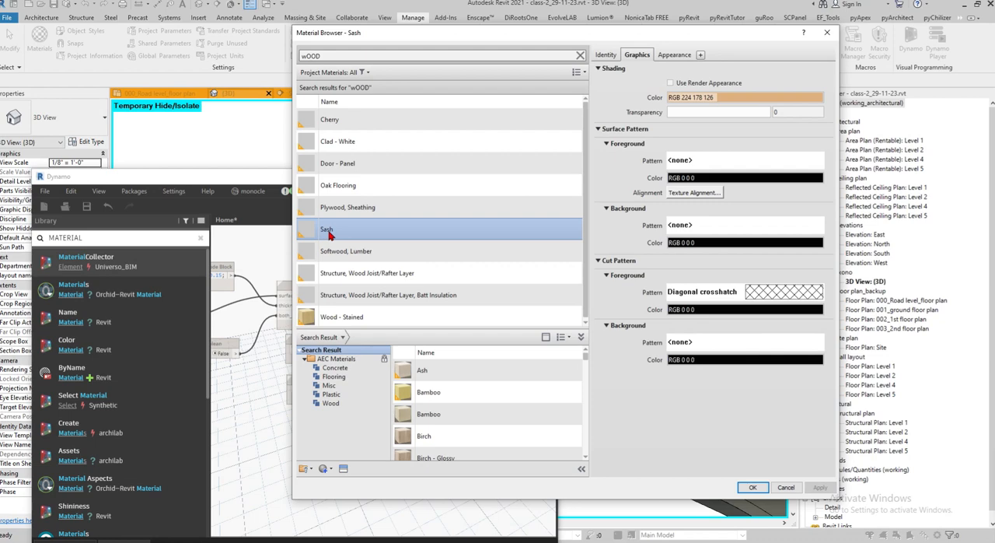
{"action": "left_click", "coordinate": [826, 32]}
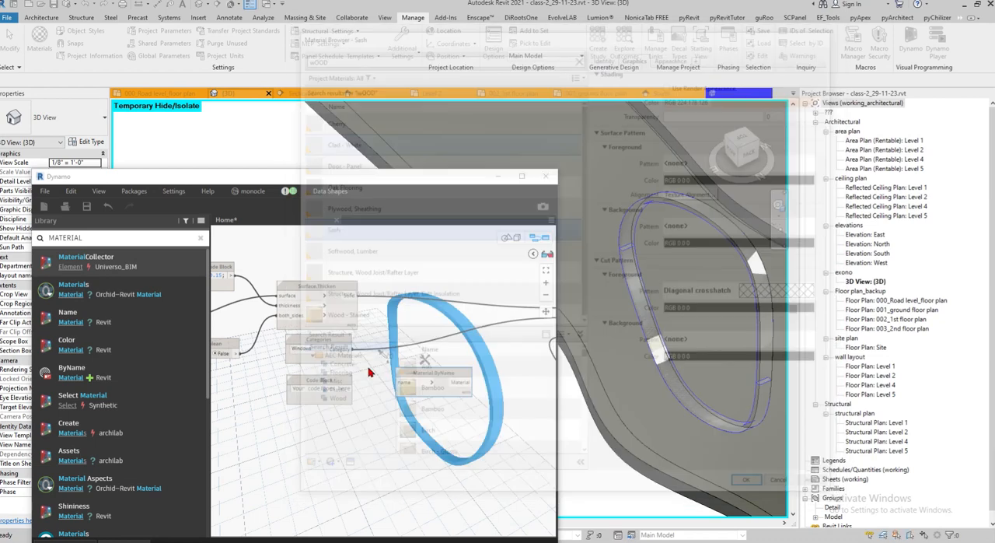
Enter "Sash" as the string in the empty Code Block below the Categories node
{"action": "middle_click_drag", "start_coordinate": [307, 429], "coordinate": [376, 393]}
{"action": "scroll", "coordinate": [374, 353], "scroll_direction": "up", "scroll_amount": 2}
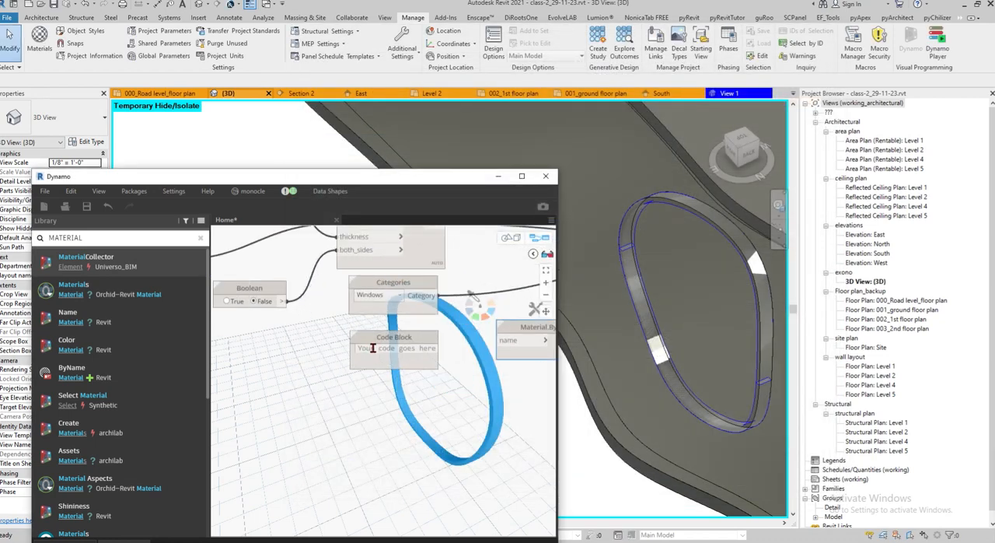
{"action": "left_click", "coordinate": [372, 348]}
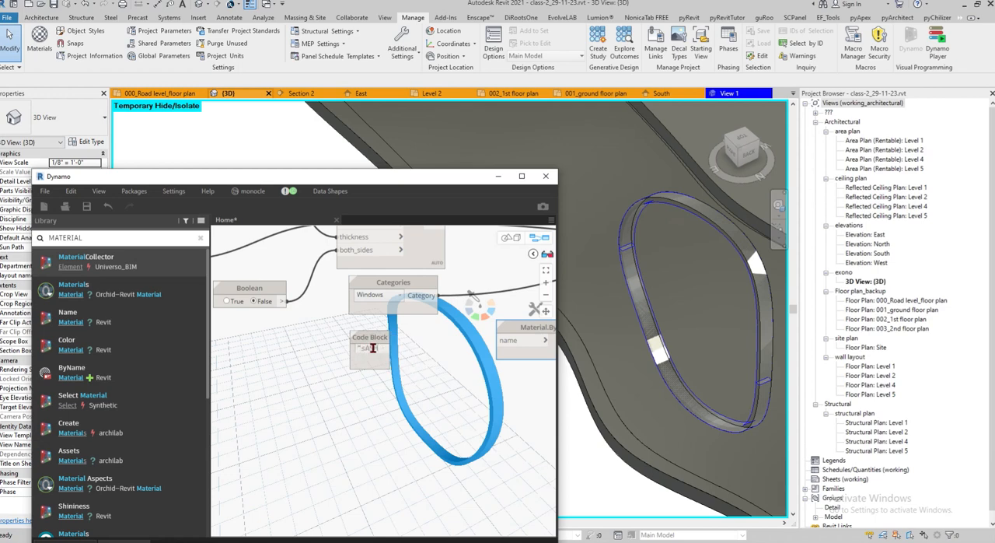
{"action": "type", "text": "\"sASH"}
{"action": "key", "text": "BackSpace"}
{"action": "key", "text": "BackSpace"}
{"action": "key", "text": "BackSpace"}
{"action": "key", "text": "BackSpace"}
{"action": "key", "text": "BackSpace"}
{"action": "type", "text": "\"SA"}
{"action": "key", "text": "BackSpace"}
{"action": "type", "text": "ash"}
{"action": "left_click", "coordinate": [310, 342]}
{"action": "scroll", "coordinate": [416, 395], "scroll_direction": "up", "scroll_amount": 1}
{"action": "middle_click_drag", "start_coordinate": [416, 395], "coordinate": [383, 390]}
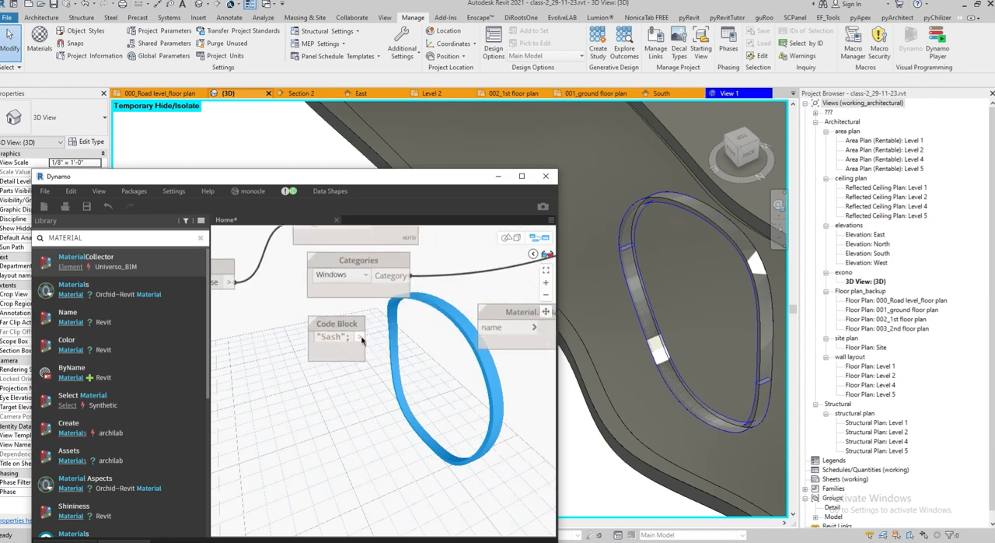
Connect the "Sash" Code Block to Material.ByName's name input and its Material output to the material input of DirectShape.ByGeometry
{"action": "left_click", "coordinate": [361, 337]}
{"action": "left_click", "coordinate": [495, 327]}
{"action": "middle_click_drag", "start_coordinate": [541, 371], "coordinate": [285, 403]}
{"action": "left_click", "coordinate": [333, 364]}
{"action": "left_click", "coordinate": [482, 280]}
{"action": "scroll", "coordinate": [390, 389], "scroll_direction": "down", "scroll_amount": 5}
{"action": "scroll", "coordinate": [473, 355], "scroll_direction": "up", "scroll_amount": 5}
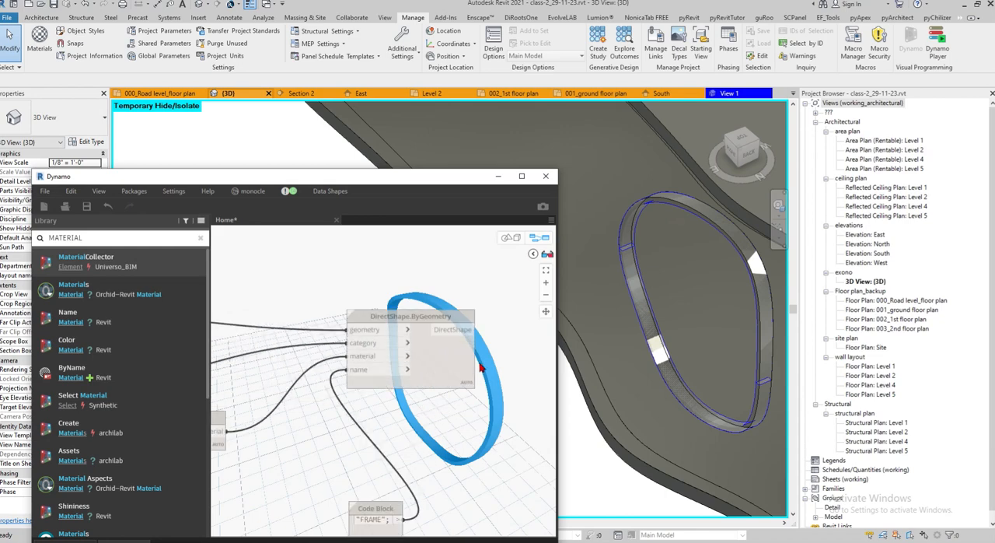
Save the graph as window.dyn and run it to create the frame in Revit
{"action": "scroll", "coordinate": [474, 356], "scroll_direction": "down", "scroll_amount": 3}
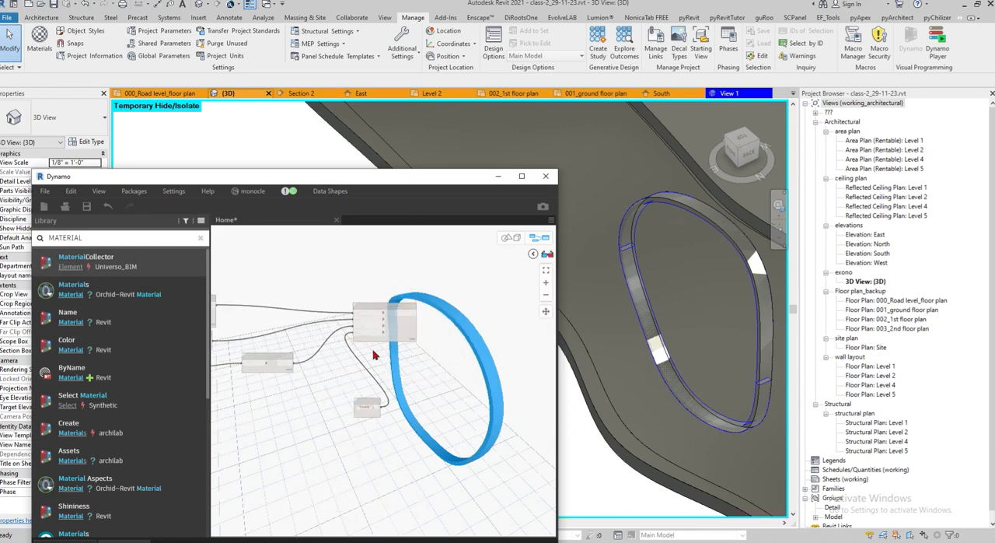
{"action": "middle_click_drag", "start_coordinate": [317, 360], "coordinate": [395, 348]}
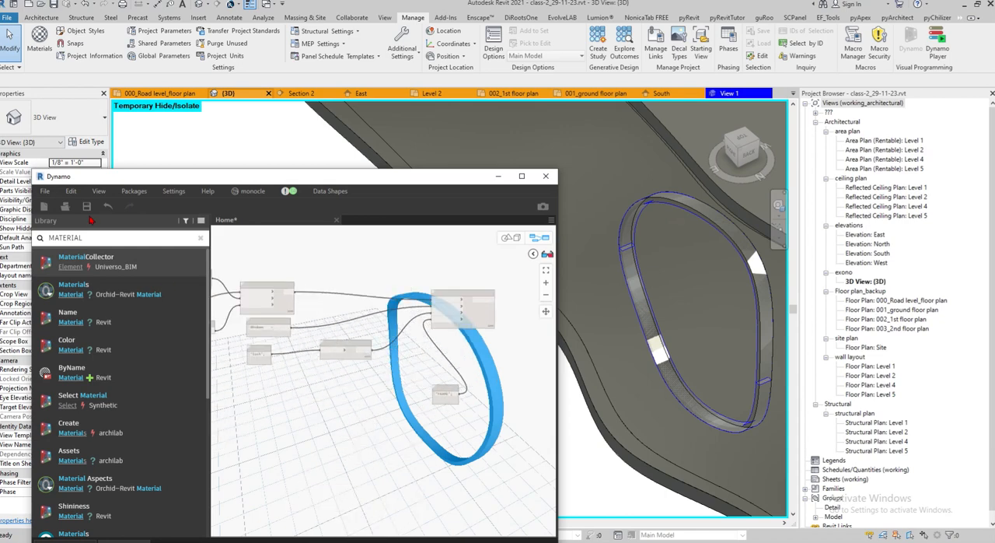
{"action": "left_click", "coordinate": [87, 206]}
{"action": "scroll", "coordinate": [498, 312], "scroll_direction": "up", "scroll_amount": 5}
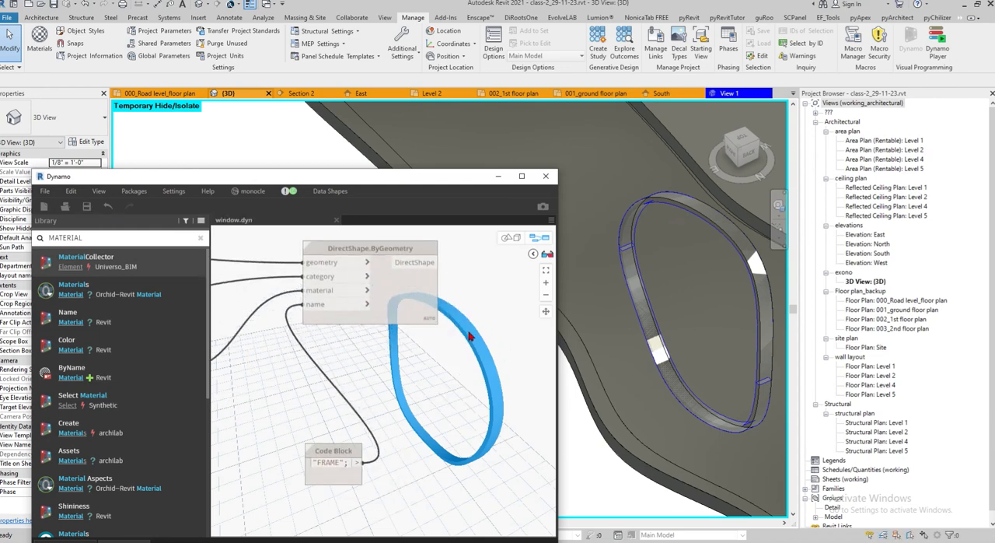
{"action": "left_click", "coordinate": [124, 541]}
{"action": "left_click", "coordinate": [363, 356]}
Inspect the generated frame pieces around the oval opening in Revit's 3D view, including their joint, material and properties
{"action": "middle_click_drag", "start_coordinate": [615, 347], "coordinate": [627, 392], "text": "shift"}
{"action": "scroll", "coordinate": [687, 368], "scroll_direction": "up", "scroll_amount": 3}
{"action": "scroll", "coordinate": [626, 324], "scroll_direction": "up", "scroll_amount": 3}
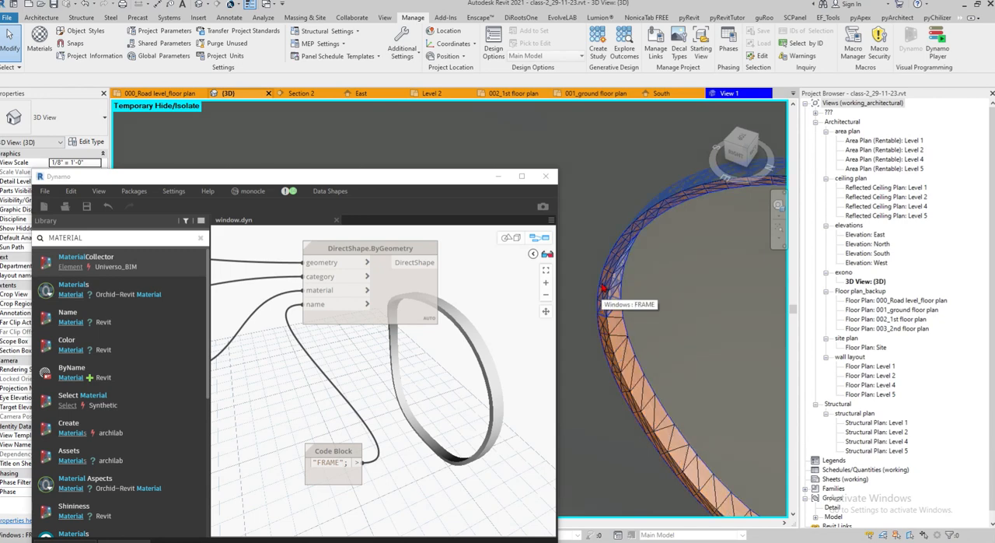
{"action": "scroll", "coordinate": [606, 332], "scroll_direction": "down", "scroll_amount": 3}
{"action": "scroll", "coordinate": [606, 334], "scroll_direction": "up", "scroll_amount": 3}
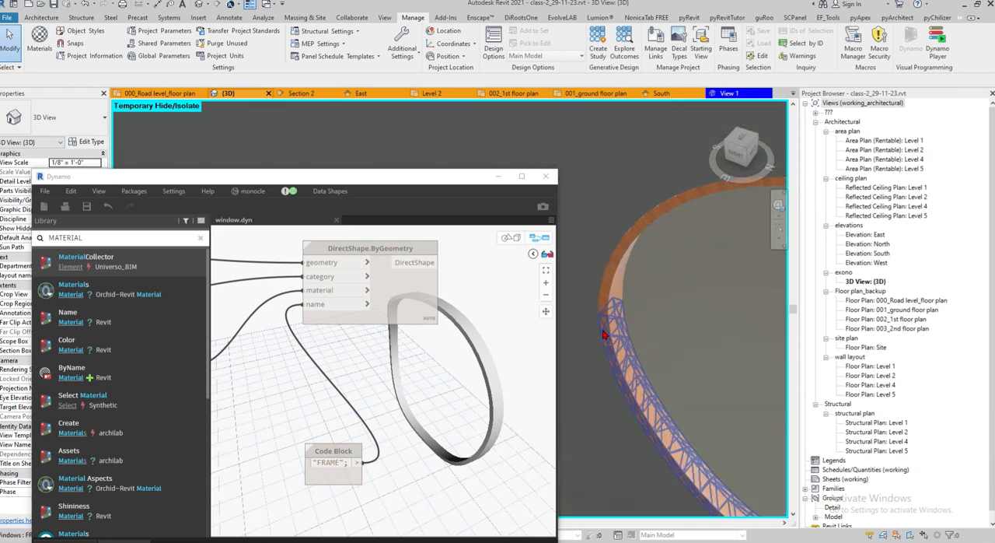
{"action": "left_click", "coordinate": [606, 335]}
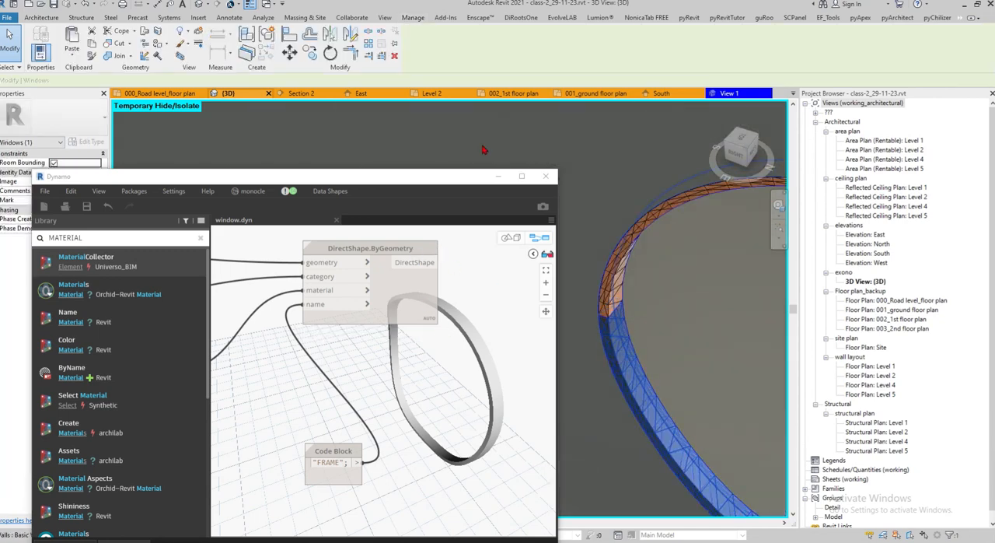
{"action": "left_click_drag", "start_coordinate": [498, 179], "coordinate": [295, 68]}
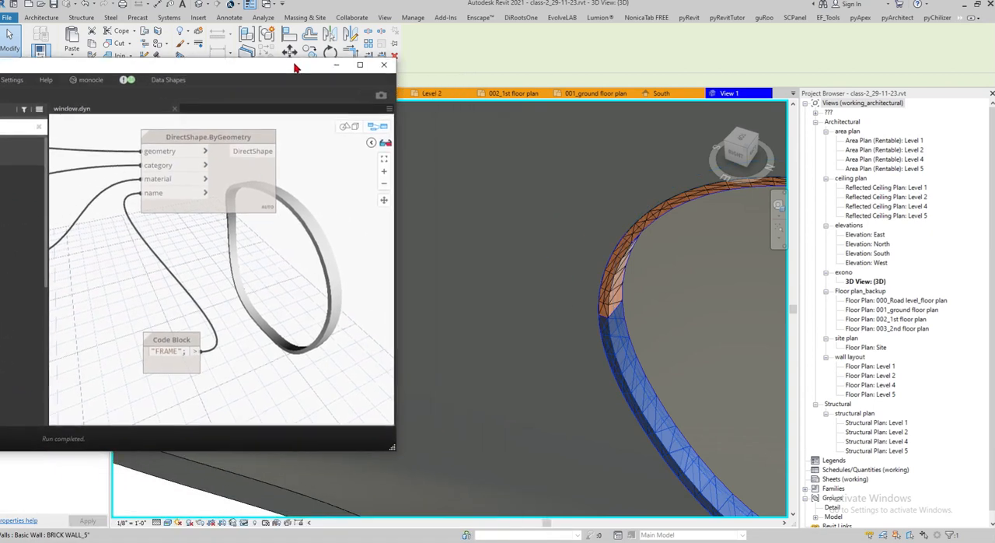
{"action": "scroll", "coordinate": [570, 255], "scroll_direction": "down", "scroll_amount": 4}
{"action": "scroll", "coordinate": [606, 260], "scroll_direction": "up", "scroll_amount": 3}
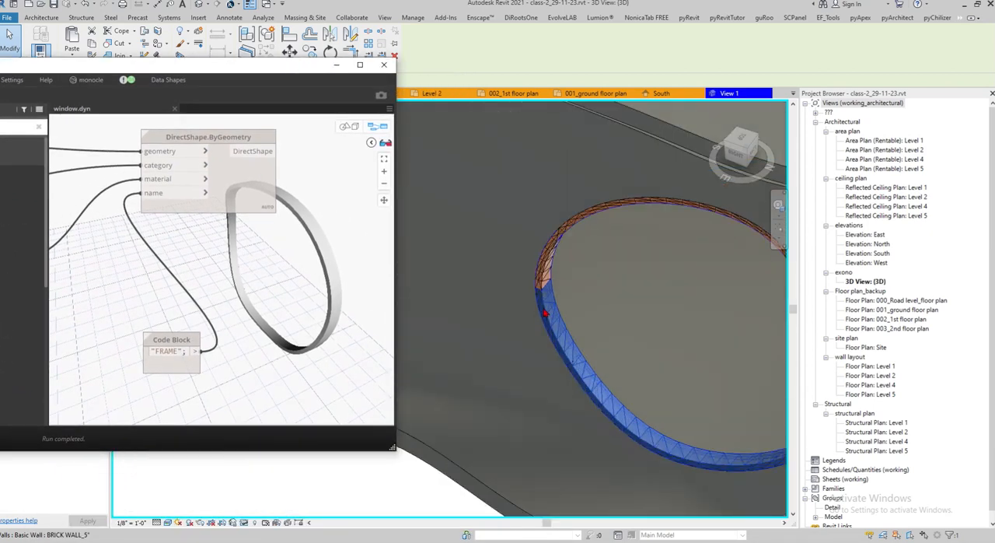
{"action": "scroll", "coordinate": [545, 313], "scroll_direction": "up", "scroll_amount": 3}
{"action": "scroll", "coordinate": [531, 190], "scroll_direction": "up", "scroll_amount": 3}
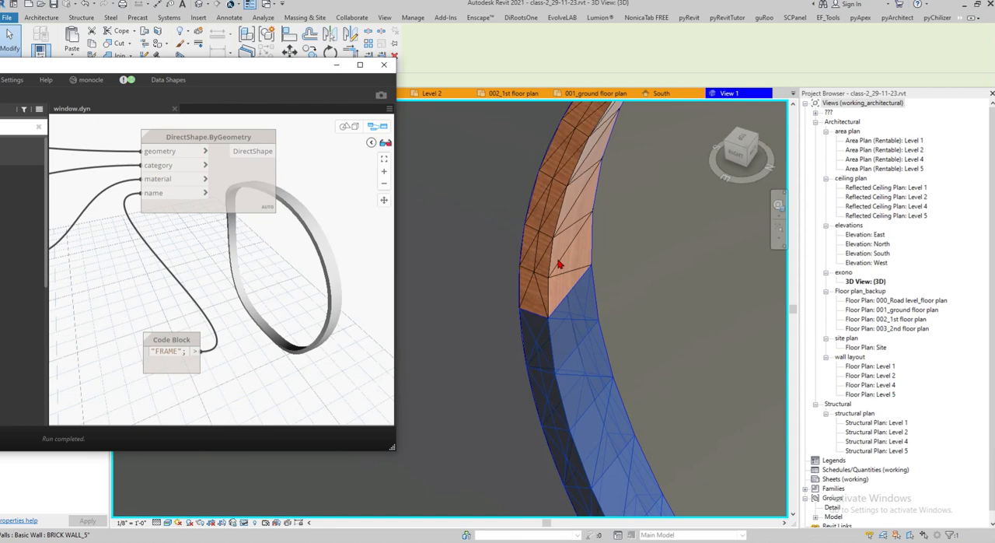
{"action": "left_click", "coordinate": [551, 256]}
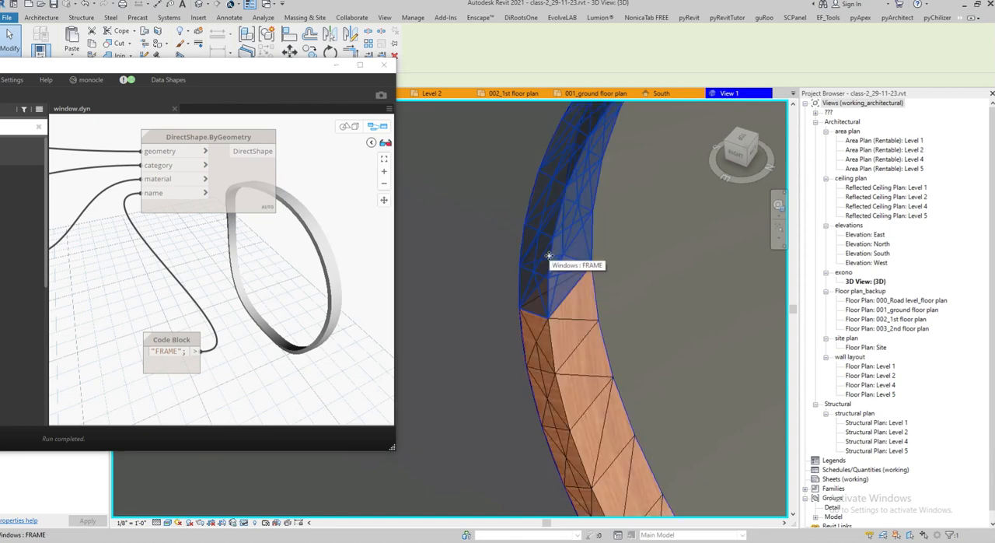
{"action": "scroll", "coordinate": [550, 256], "scroll_direction": "down", "scroll_amount": 4}
{"action": "key", "text": "Escape"}
{"action": "scroll", "coordinate": [546, 274], "scroll_direction": "up", "scroll_amount": 3}
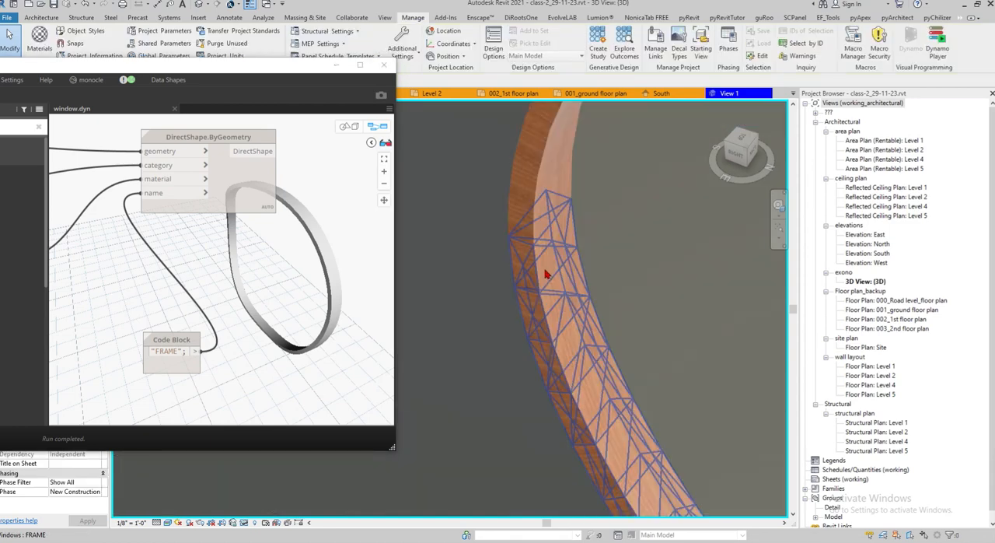
{"action": "left_click", "coordinate": [546, 274]}
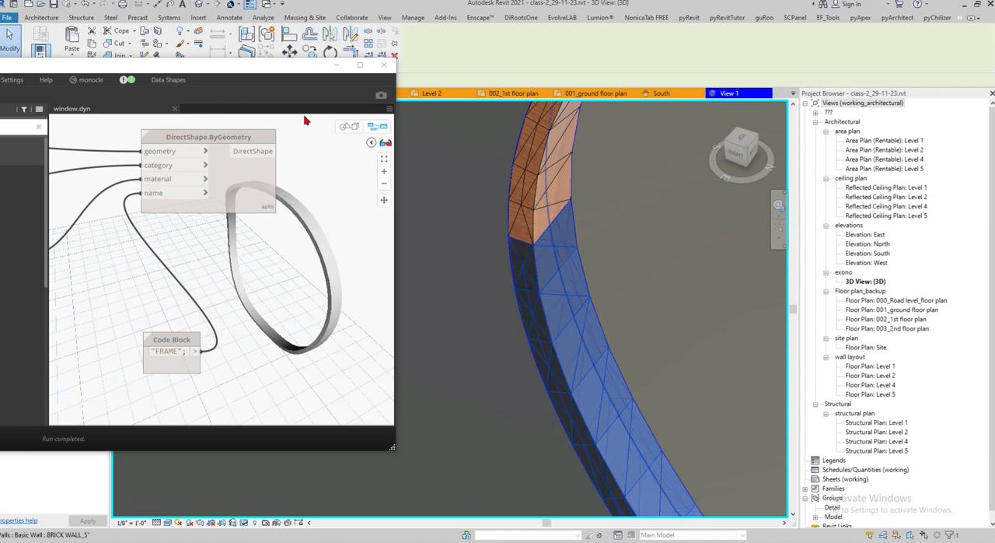
{"action": "left_click_drag", "start_coordinate": [276, 61], "coordinate": [315, 307]}
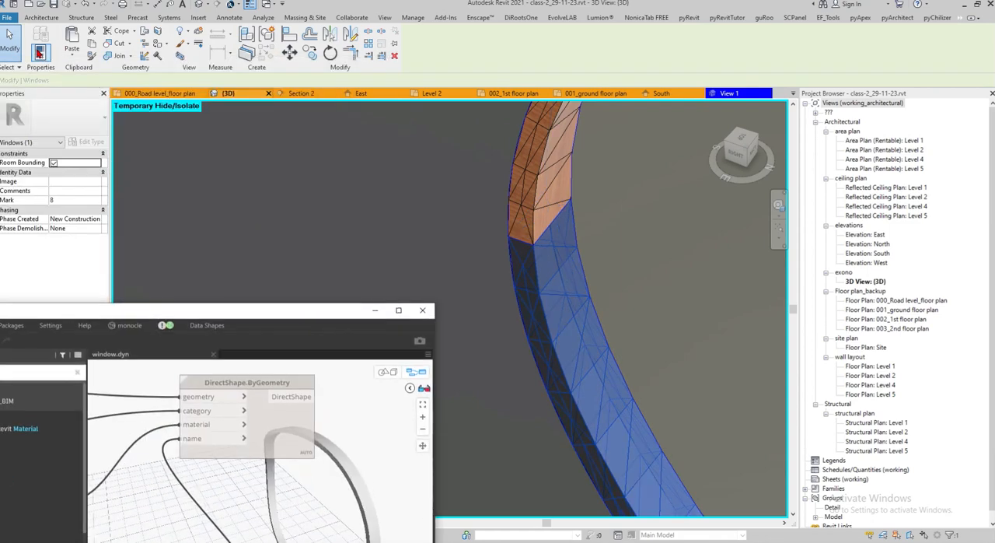
Toggle the visibility of the <Hidden Lines> subcategory under Windows in the 3D view's Visibility/Graphics overrides
{"action": "key", "text": "v"}
{"action": "key", "text": "v"}
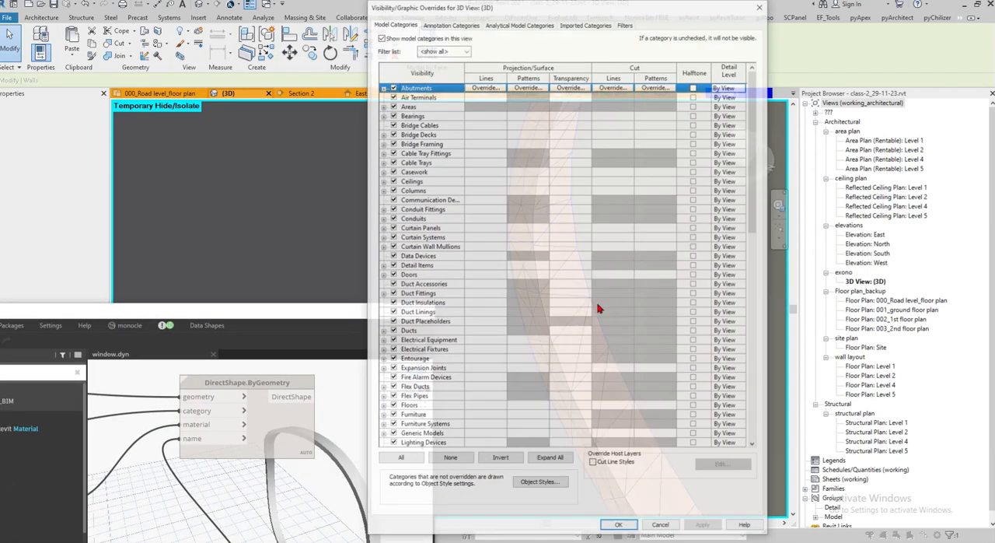
{"action": "scroll", "coordinate": [426, 269], "scroll_direction": "down", "scroll_amount": 15}
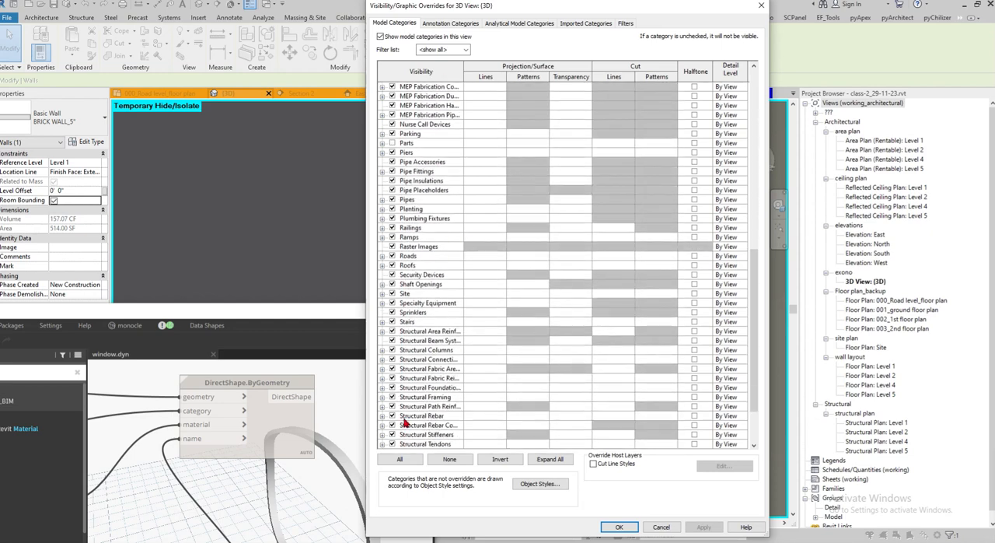
{"action": "left_click", "coordinate": [404, 416]}
{"action": "key", "text": "w"}
{"action": "left_click", "coordinate": [382, 434]}
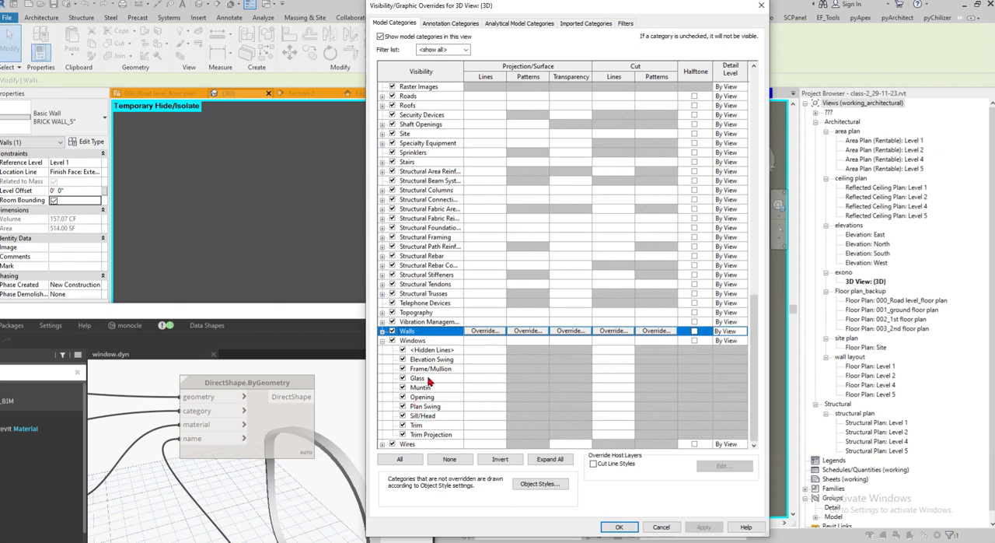
{"action": "left_click", "coordinate": [404, 350]}
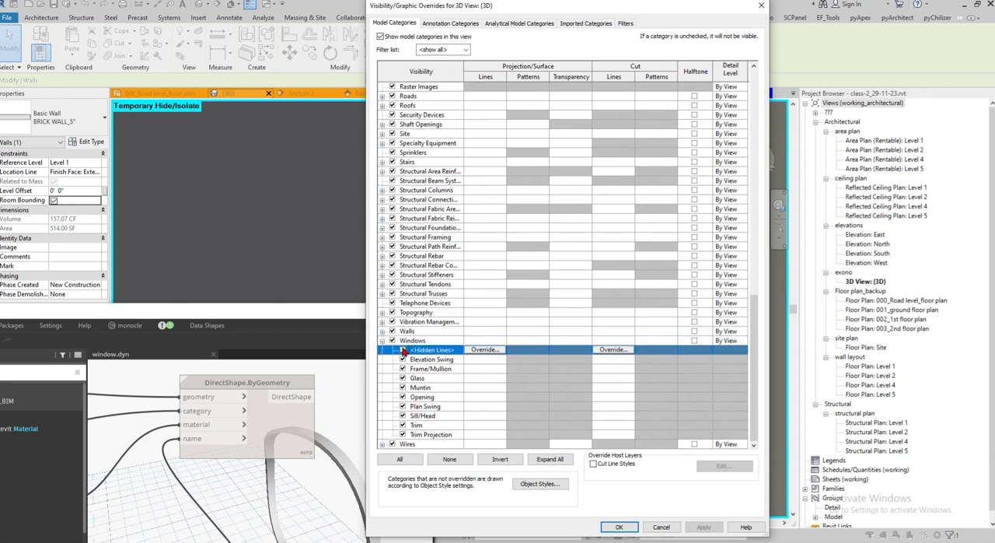
{"action": "left_click", "coordinate": [618, 526]}
Examine the oval frame's edges up close and its fit in the curved wall within the whole building
{"action": "middle_click_drag", "start_coordinate": [602, 437], "coordinate": [556, 342], "text": "shift"}
{"action": "scroll", "coordinate": [530, 330], "scroll_direction": "down", "scroll_amount": 4}
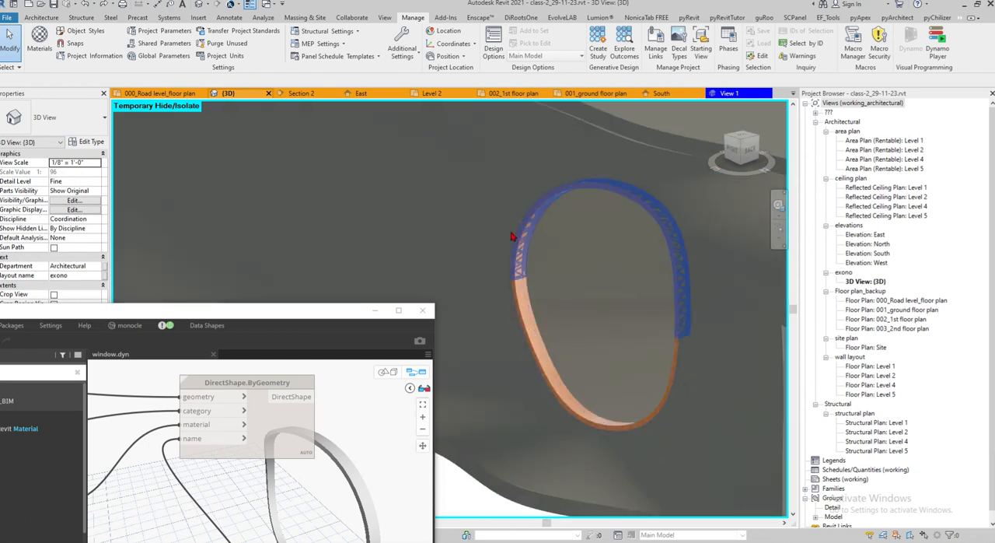
{"action": "scroll", "coordinate": [533, 251], "scroll_direction": "up", "scroll_amount": 4}
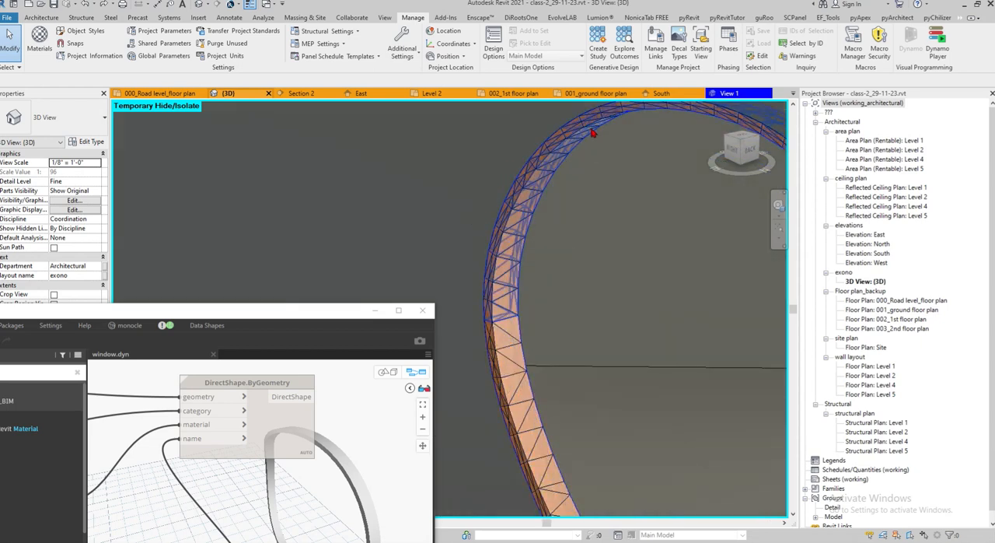
{"action": "scroll", "coordinate": [539, 276], "scroll_direction": "down", "scroll_amount": 3}
{"action": "scroll", "coordinate": [522, 302], "scroll_direction": "up", "scroll_amount": 3}
{"action": "scroll", "coordinate": [552, 257], "scroll_direction": "down", "scroll_amount": 3}
{"action": "middle_click_drag", "start_coordinate": [552, 257], "coordinate": [677, 278], "text": "shift"}
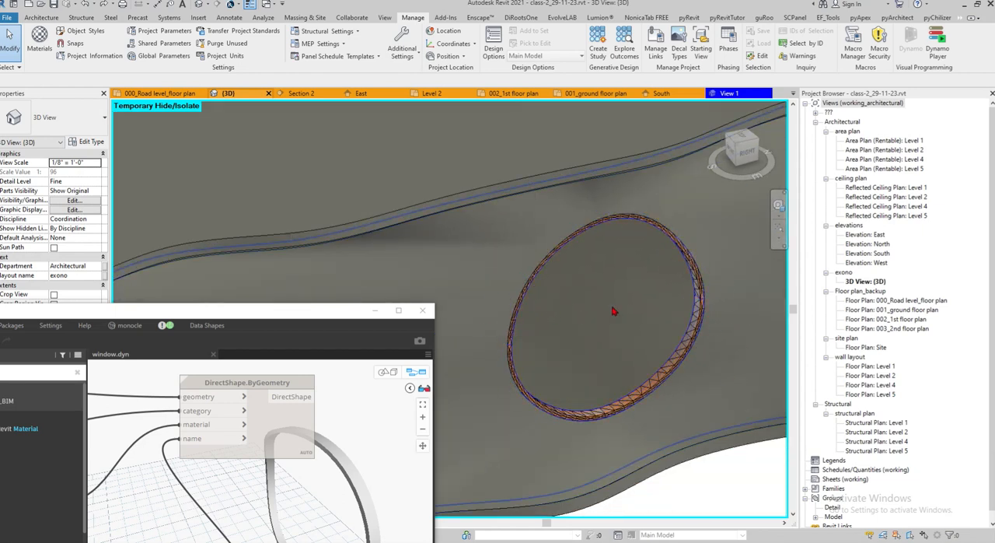
{"action": "scroll", "coordinate": [598, 311], "scroll_direction": "down", "scroll_amount": 3}
{"action": "scroll", "coordinate": [591, 352], "scroll_direction": "down", "scroll_amount": 5}
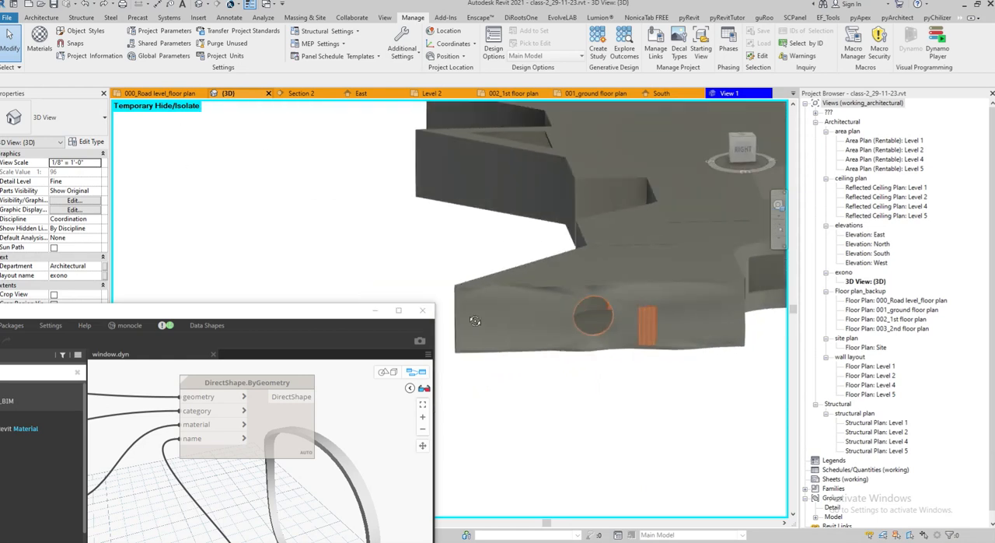
{"action": "left_click_drag", "start_coordinate": [333, 312], "coordinate": [391, 121]}
{"action": "middle_click_drag", "start_coordinate": [618, 354], "coordinate": [669, 405], "text": "shift"}
{"action": "scroll", "coordinate": [713, 391], "scroll_direction": "up", "scroll_amount": 6}
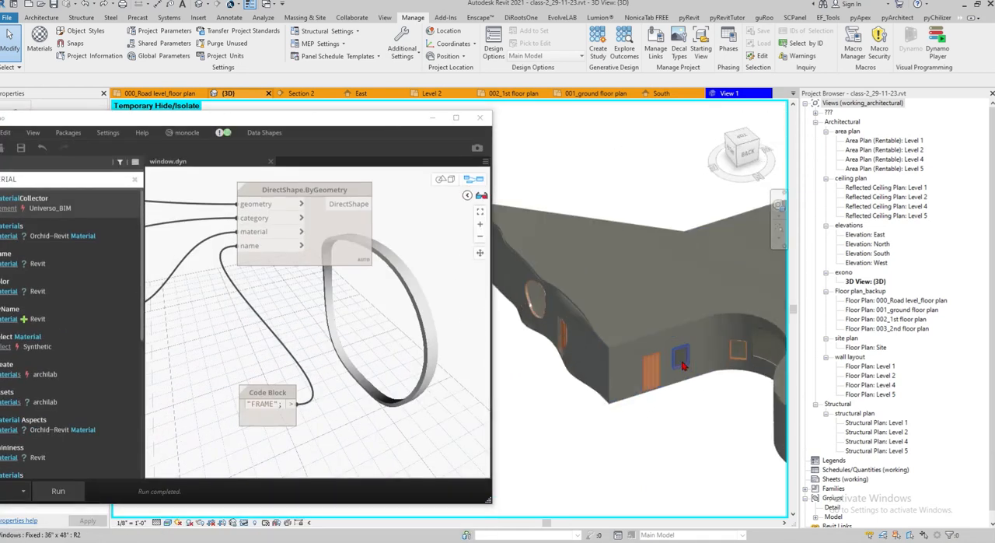
{"action": "scroll", "coordinate": [714, 391], "scroll_direction": "down", "scroll_amount": 5}
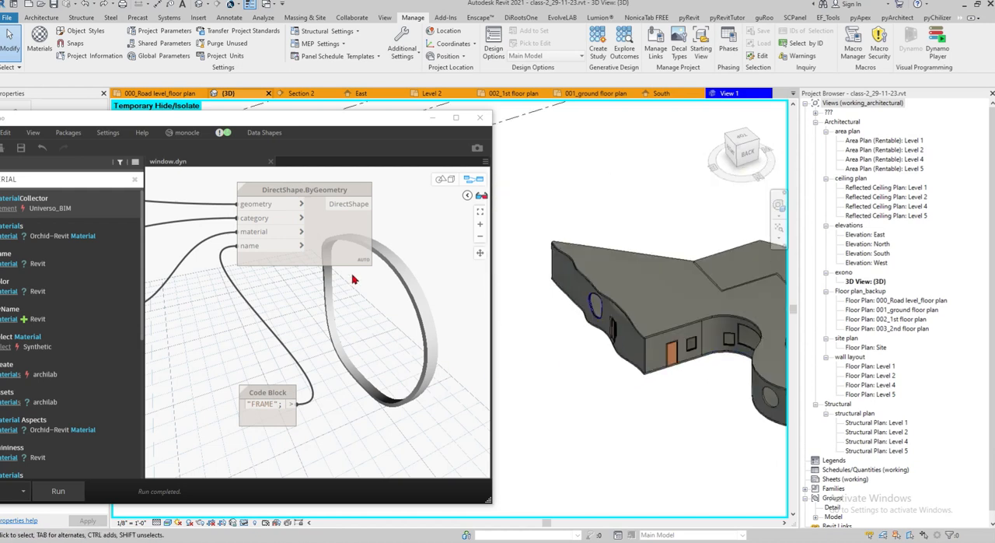
{"action": "scroll", "coordinate": [675, 370], "scroll_direction": "down", "scroll_amount": 4}
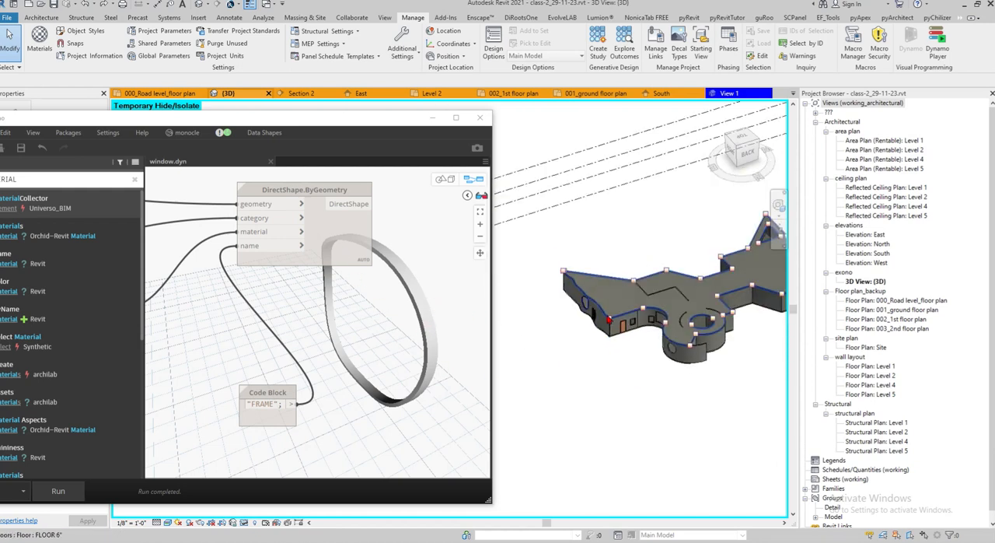